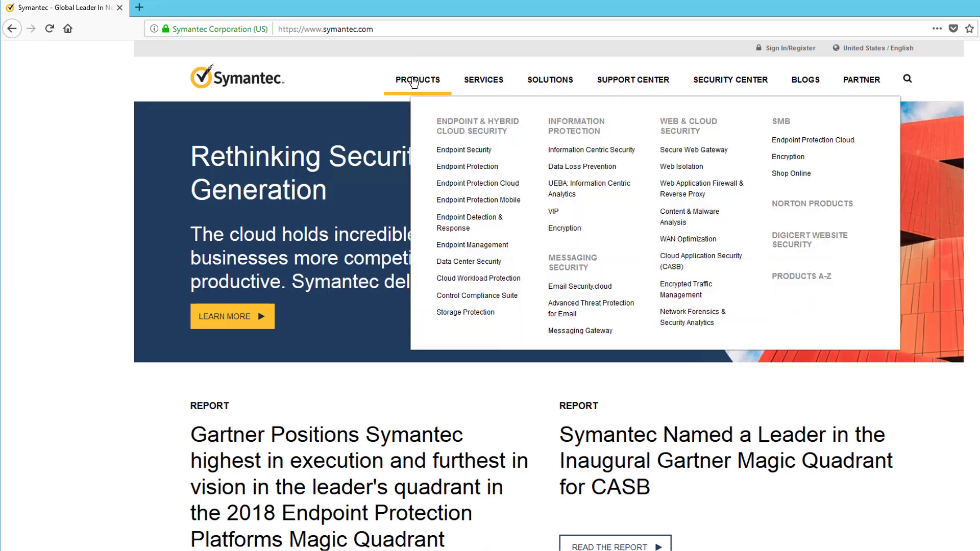
- Find IT Management Suite in the Symantec A-Z product index and open its free trial page
click(791, 278)
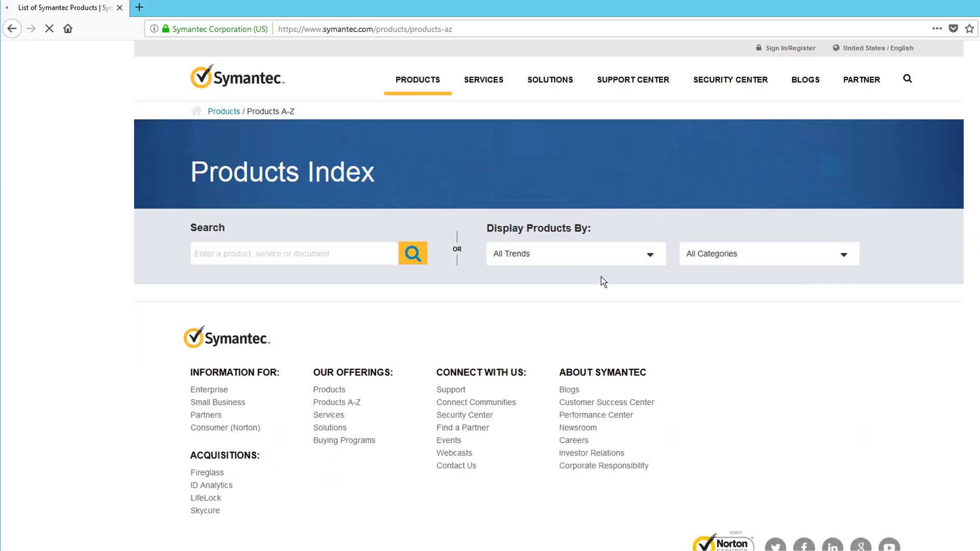
click(324, 257)
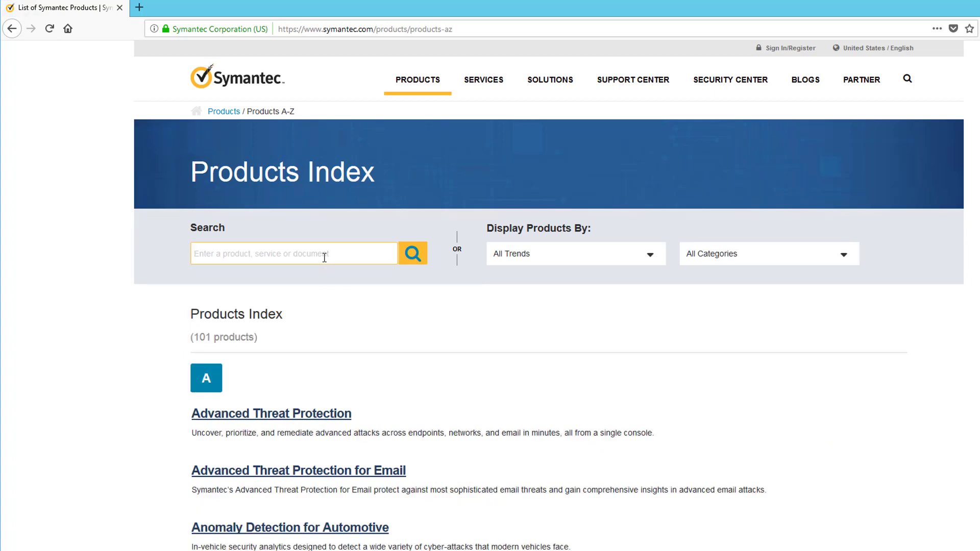
text(it m)
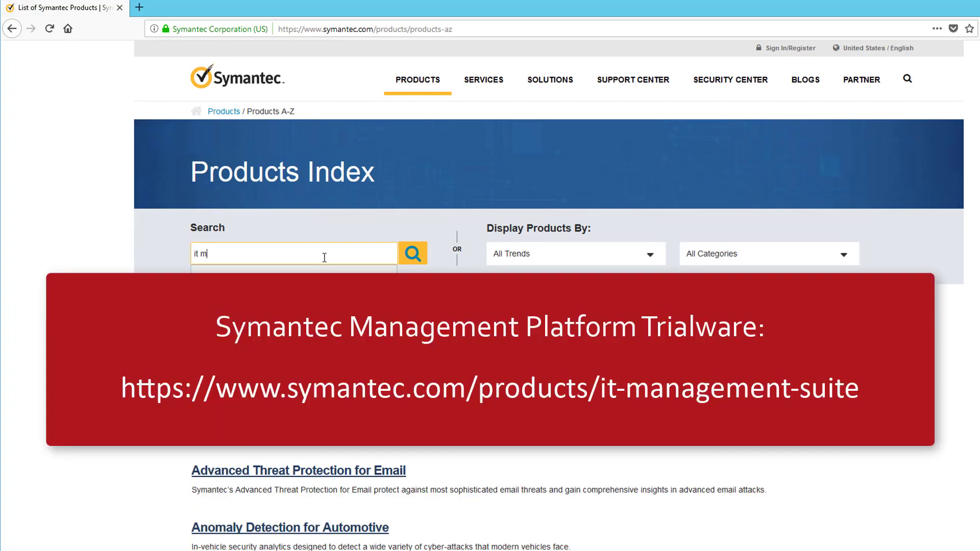
click(294, 278)
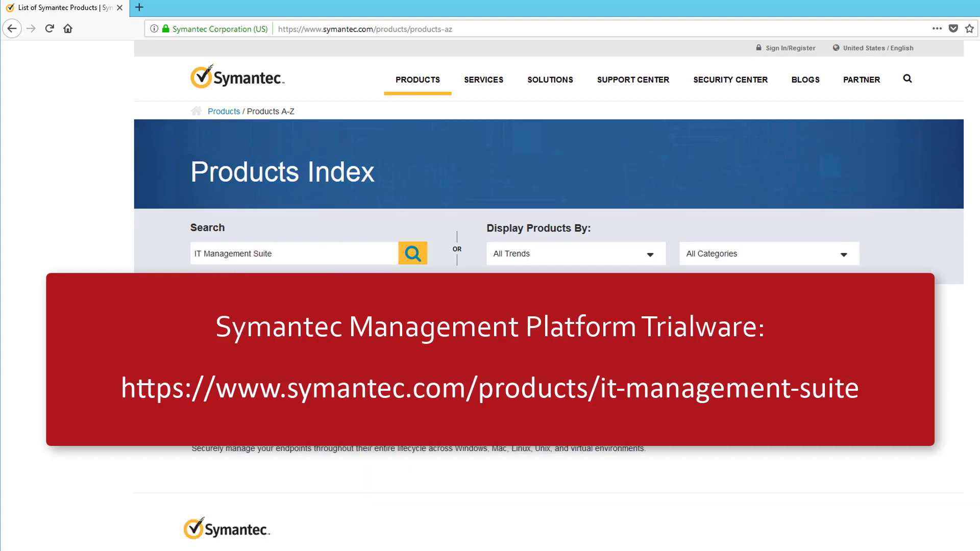
click(232, 432)
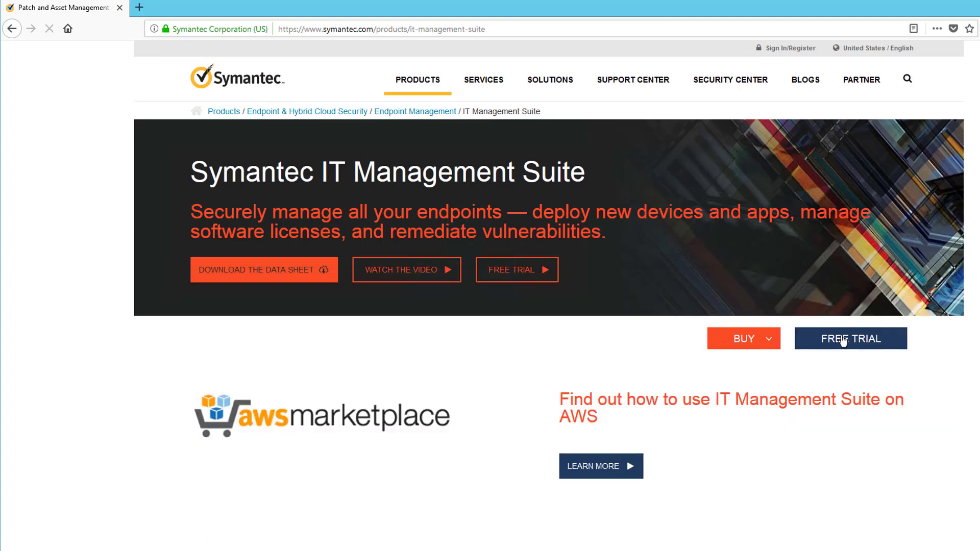
click(842, 339)
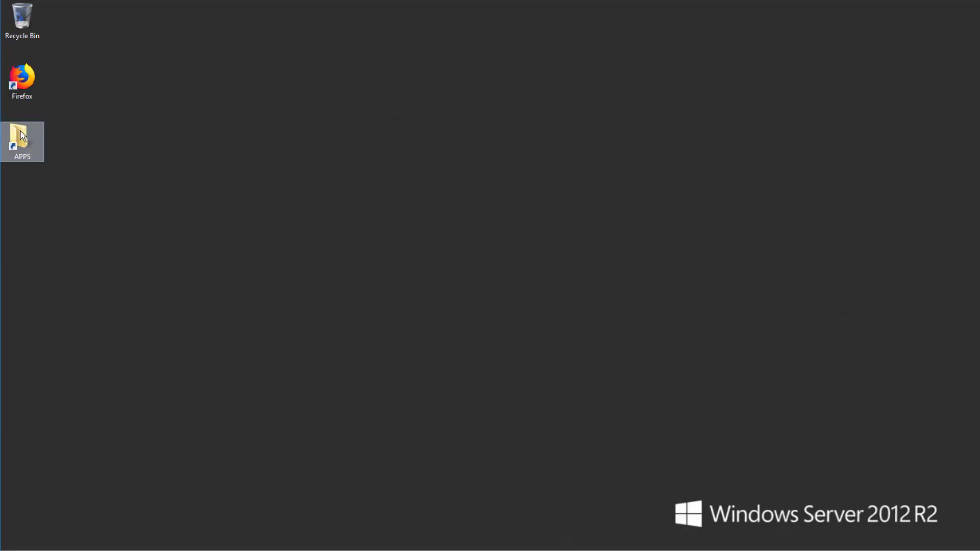
- Run the symantec_sim_8_1_5811_win_en installer from the SIM subfolder of APPS and minimize the folder window
double_click(21, 136)
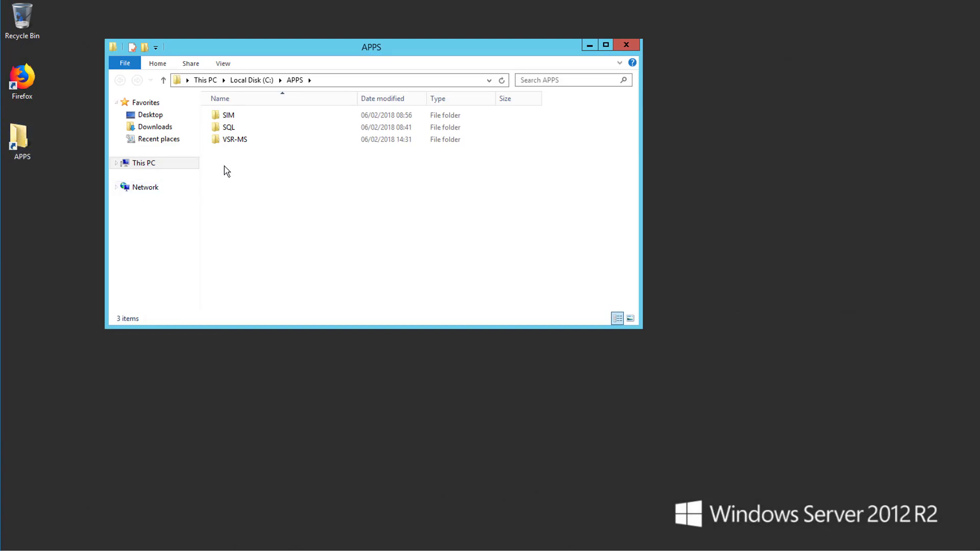
double_click(228, 116)
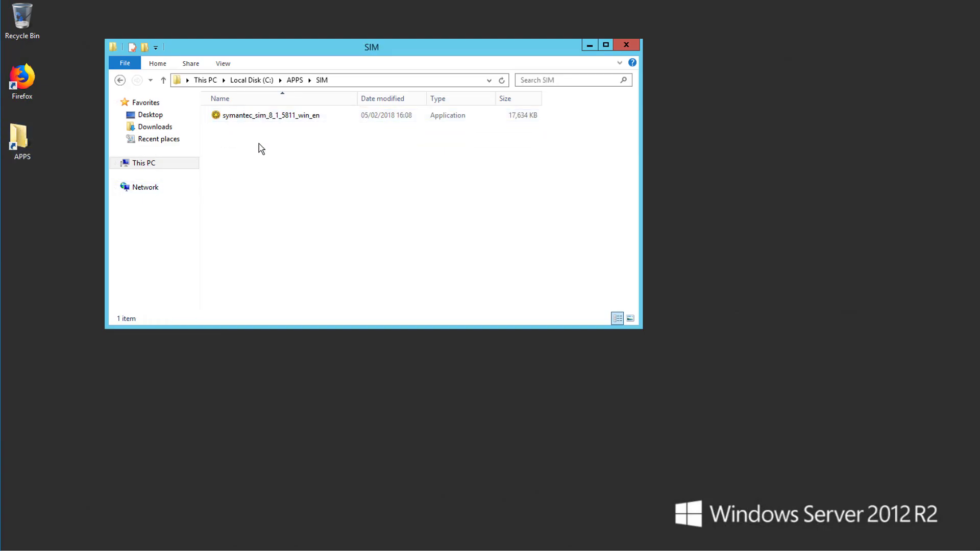
double_click(259, 116)
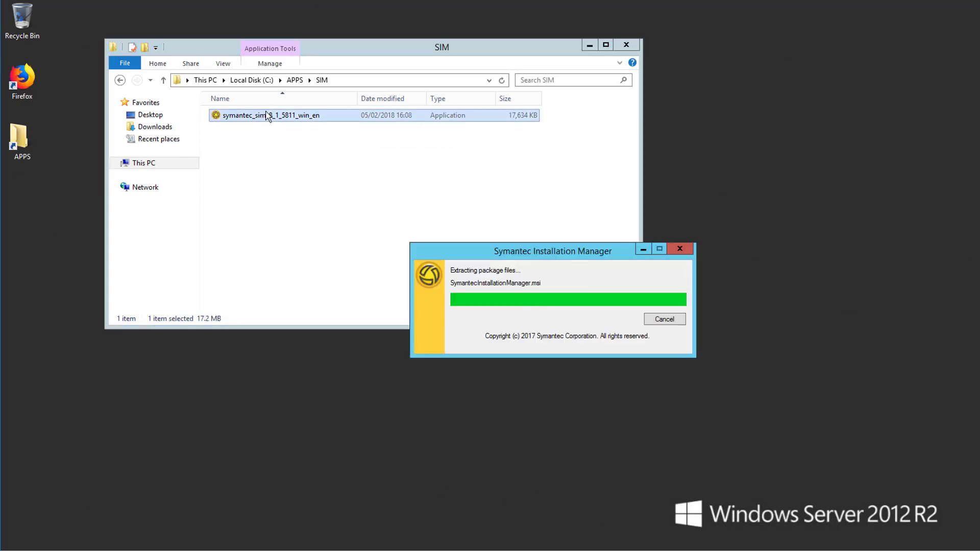
click(590, 46)
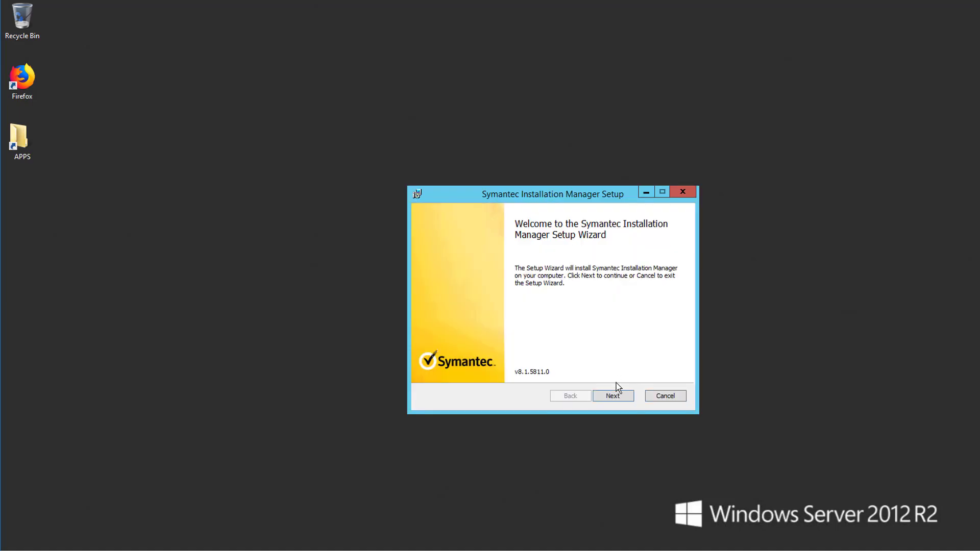
- Install Symantec Installation Manager, accepting the license terms, and launch it when setup completes
click(616, 394)
click(550, 370)
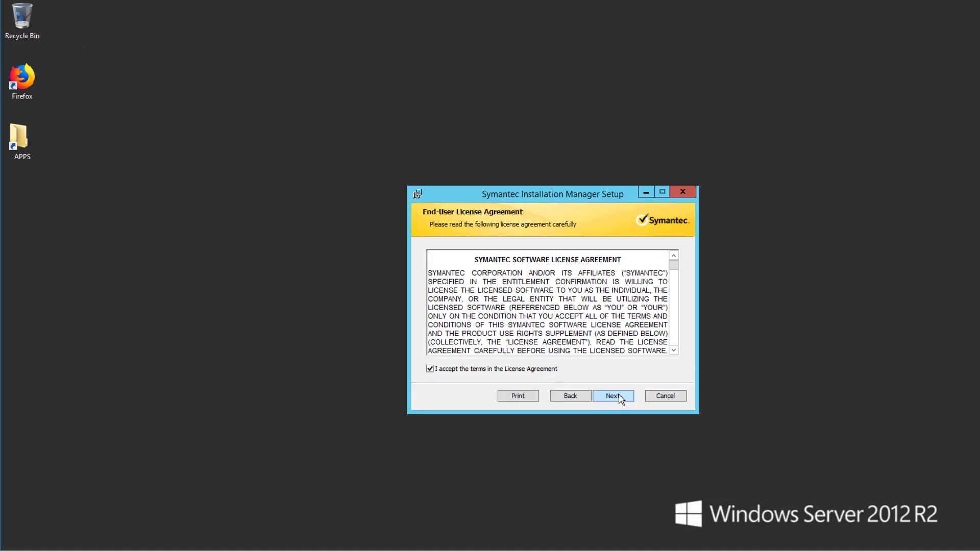
click(621, 400)
click(619, 397)
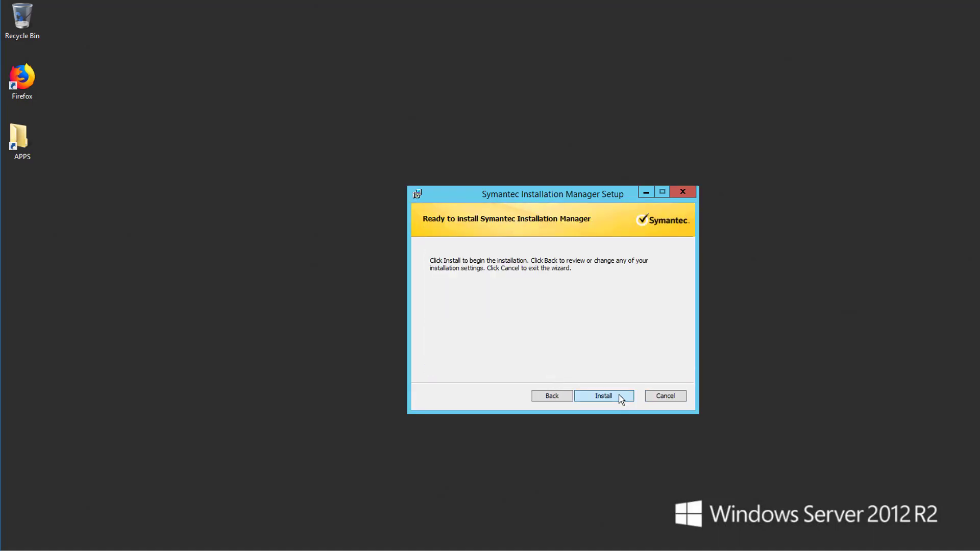
click(619, 397)
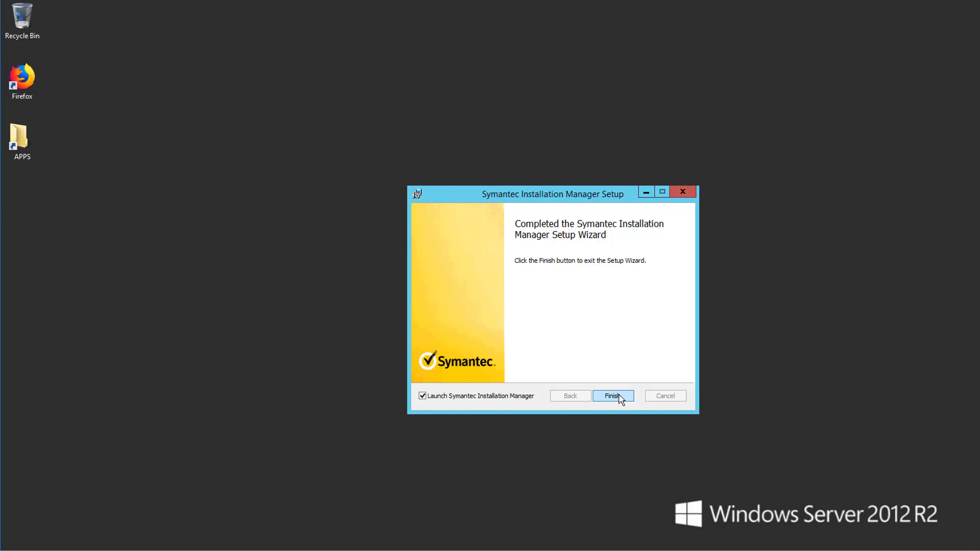
click(612, 396)
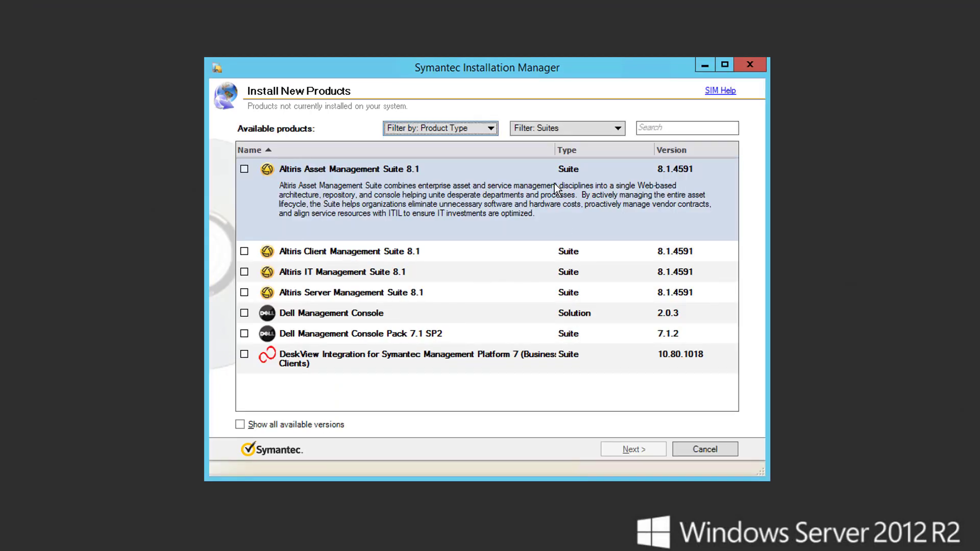
- Filter the available products to Platform and select Symantec Management Platform 8.1 and 8.1 RU5 for installation
click(619, 128)
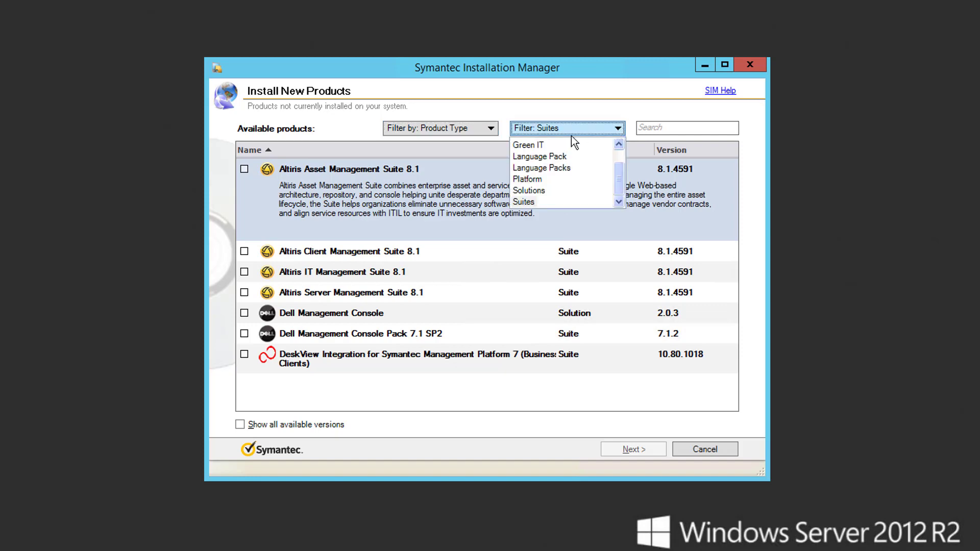
click(538, 176)
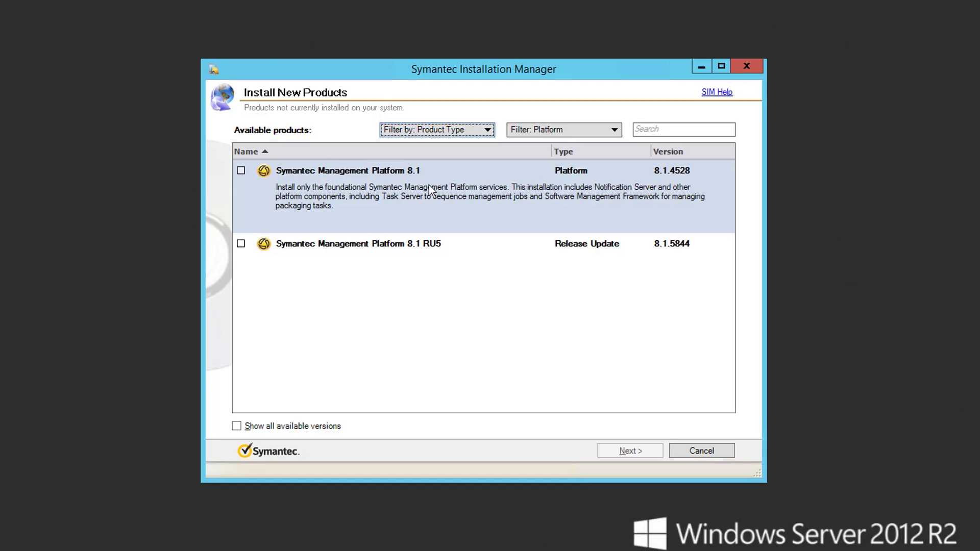
click(244, 170)
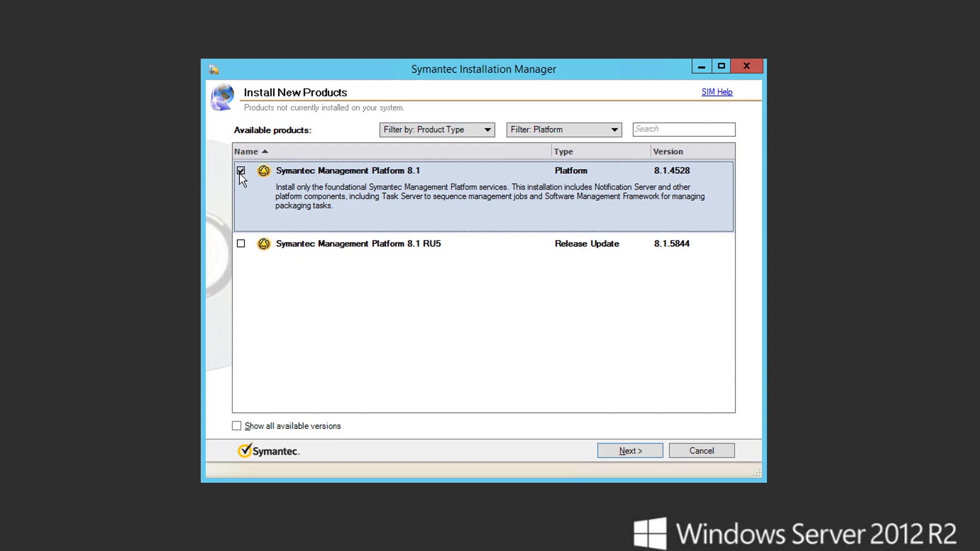
click(241, 243)
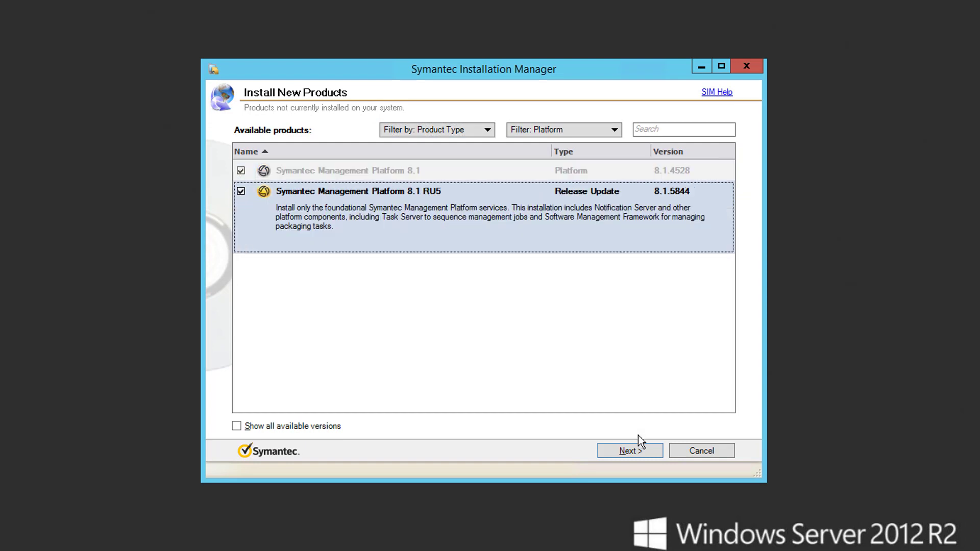
click(642, 449)
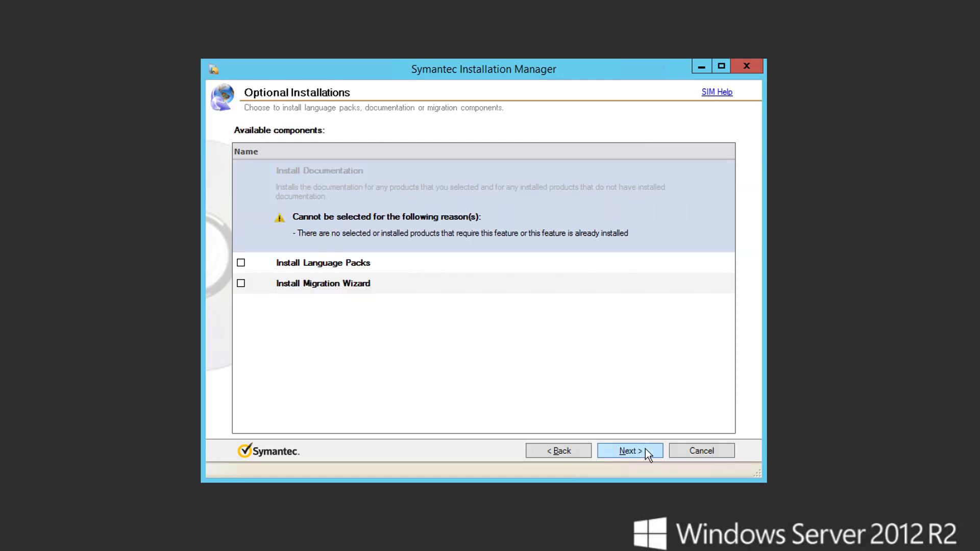
- Continue without optional components, keep the C:\Program Files\Altiris\ install location, and accept the product license agreements
click(645, 450)
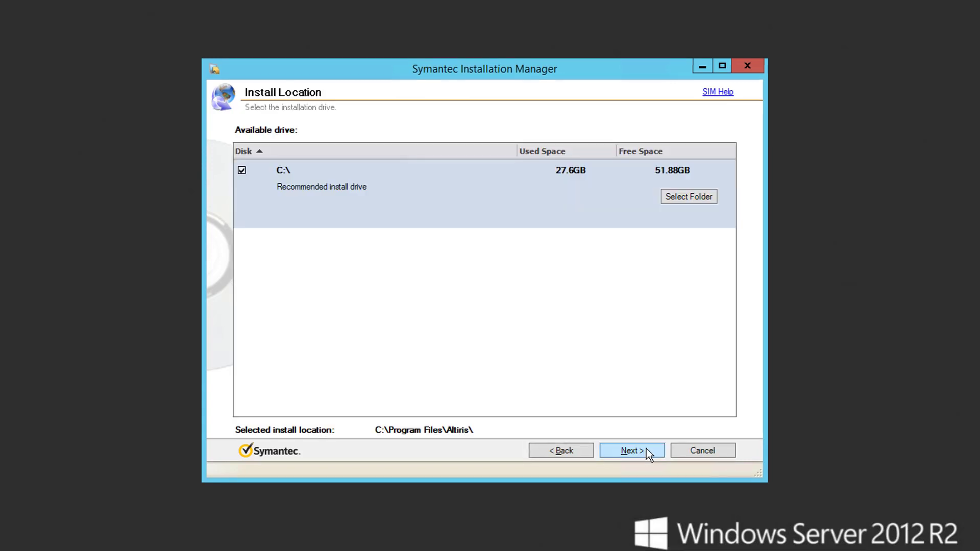
click(647, 449)
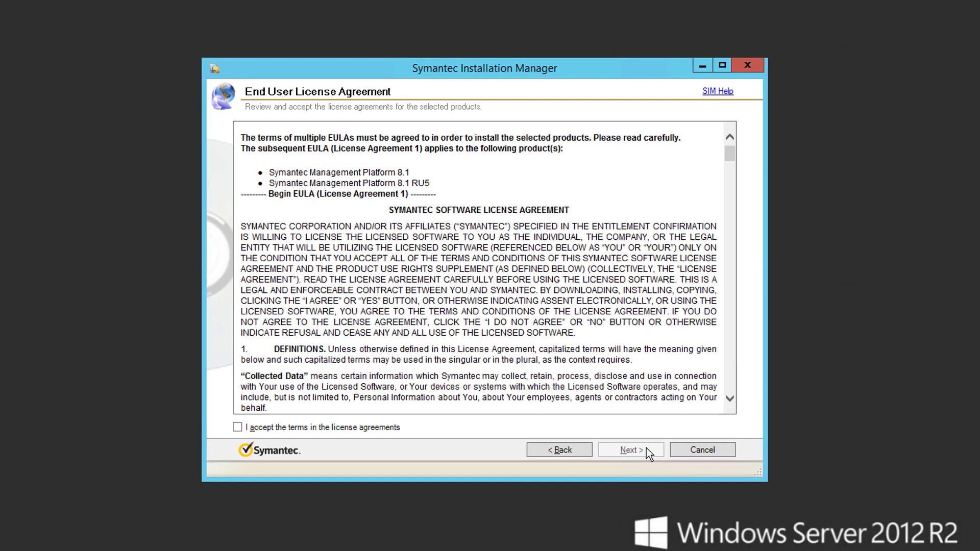
click(391, 428)
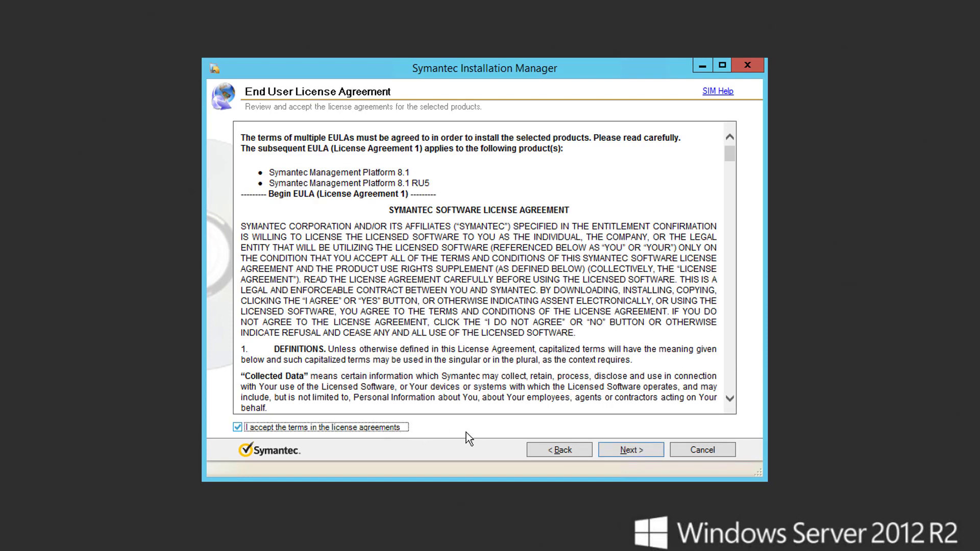
click(640, 447)
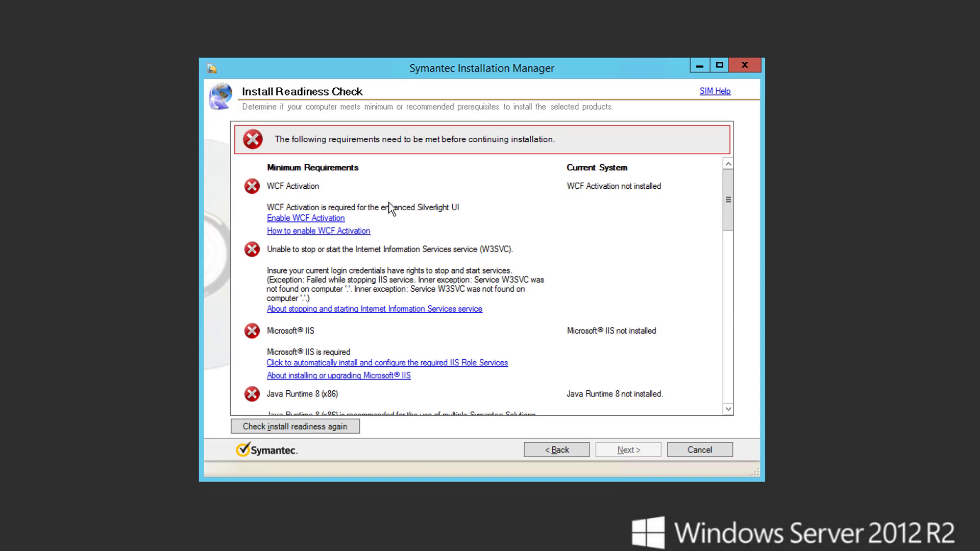
- Enable WCF Activation from the readiness check and run the install readiness check again
click(309, 220)
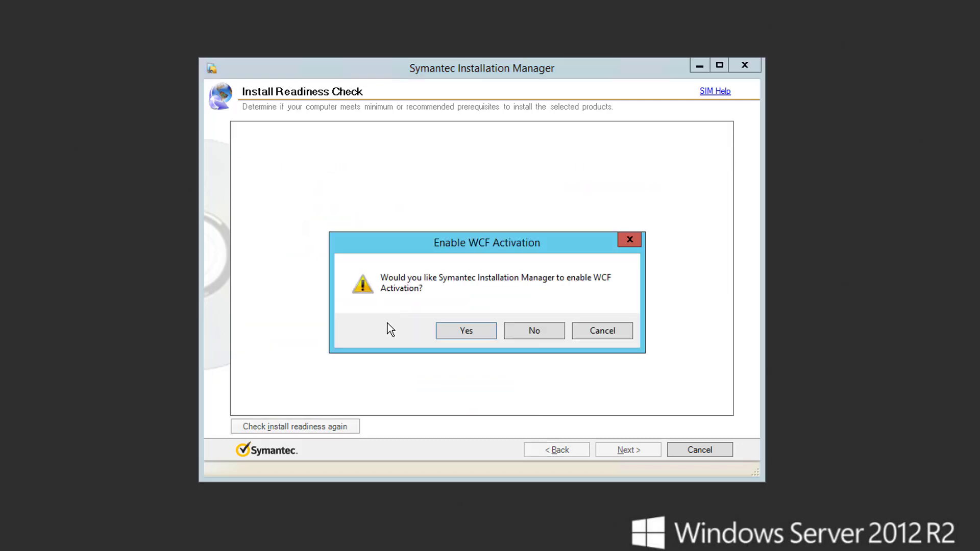
click(448, 331)
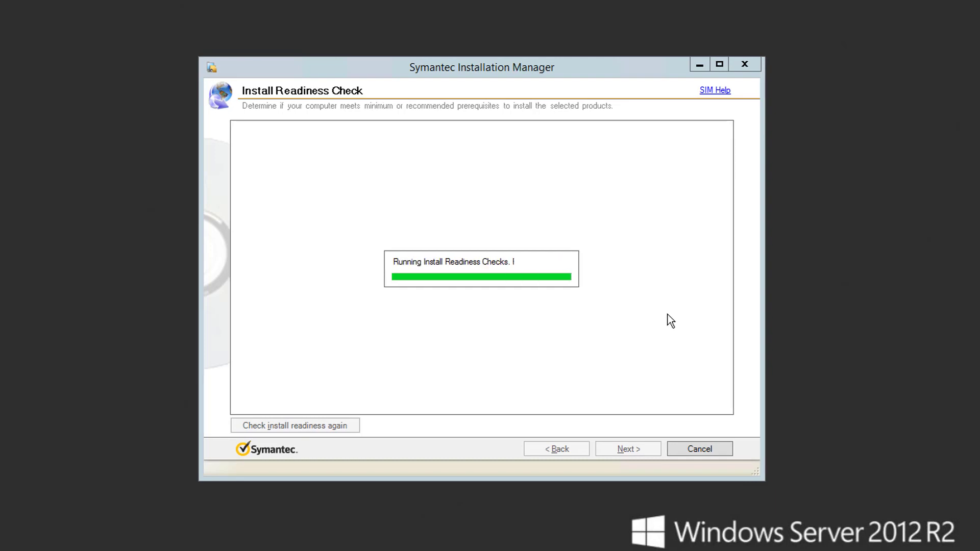
click(345, 425)
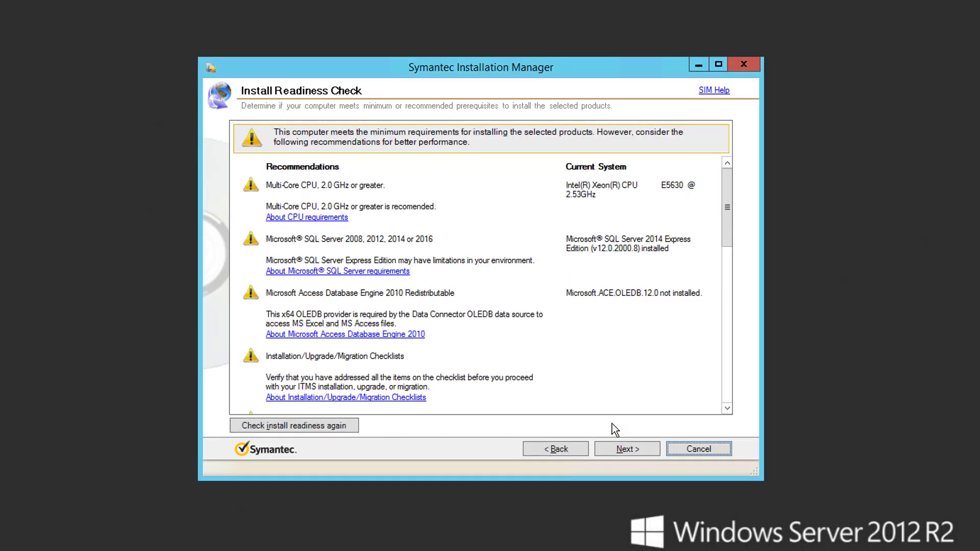
- Review the install readiness recommendations and proceed to the Notification Server configuration
drag(725, 239, 724, 282)
click(728, 411)
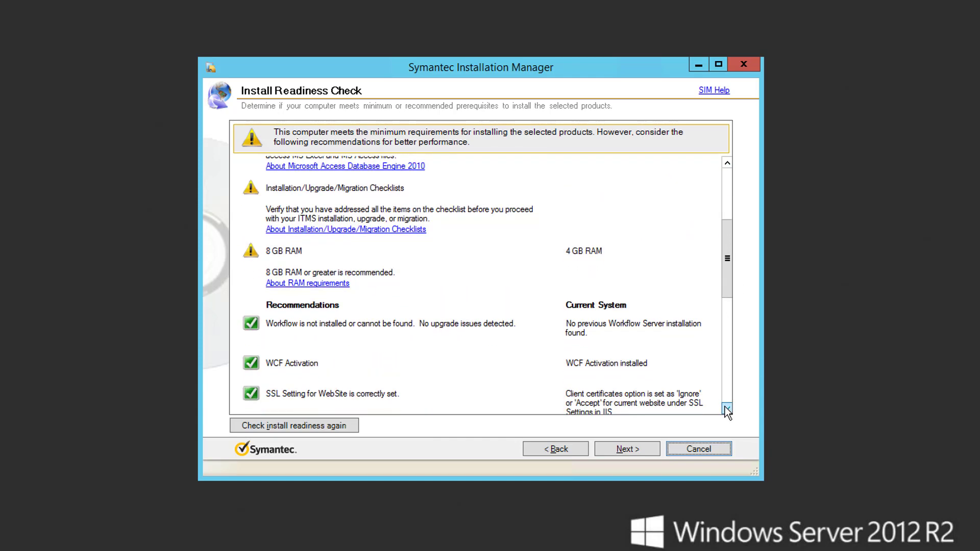
click(648, 448)
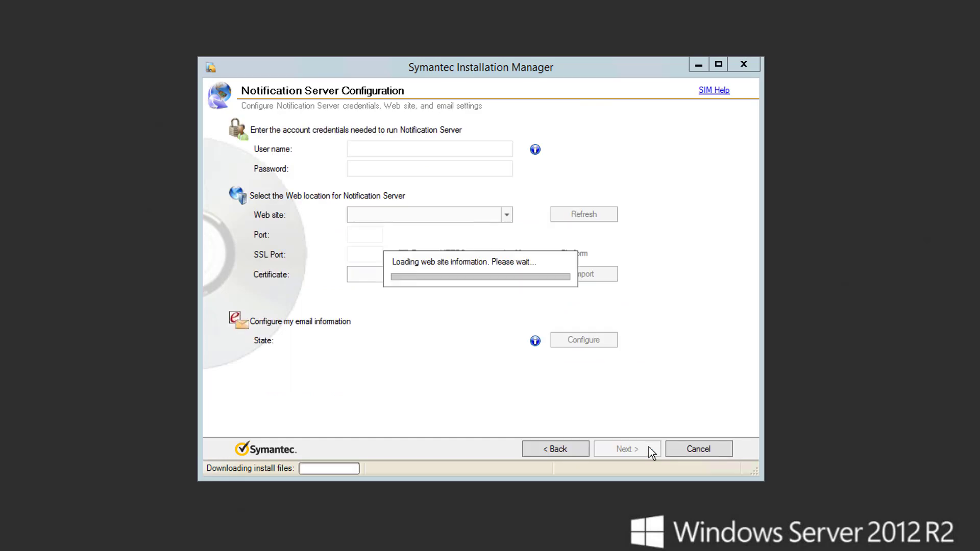
- Enter win2012r2\administrator and the account password for Notification Server, then accept the Classic .NET AppPool change for the web site
click(484, 147)
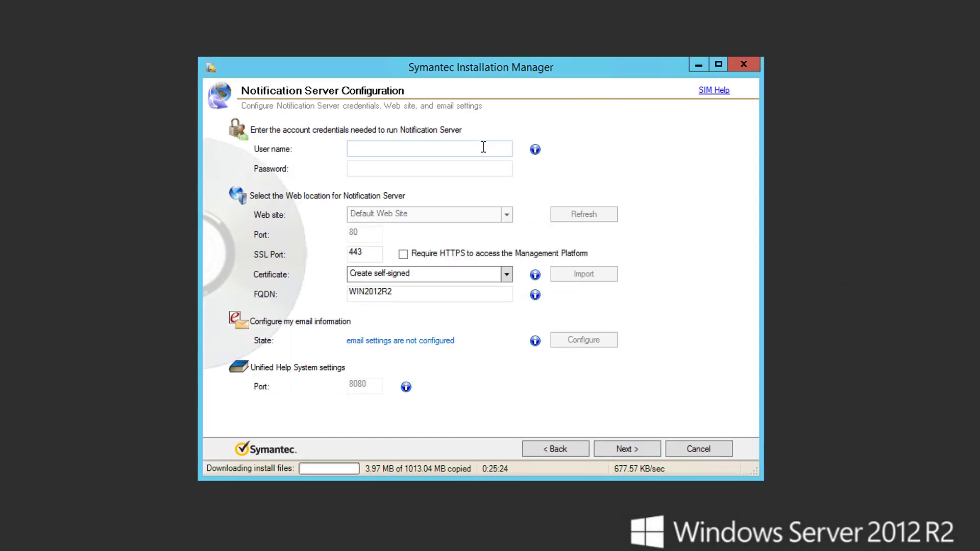
text(win2012r2\administrator)
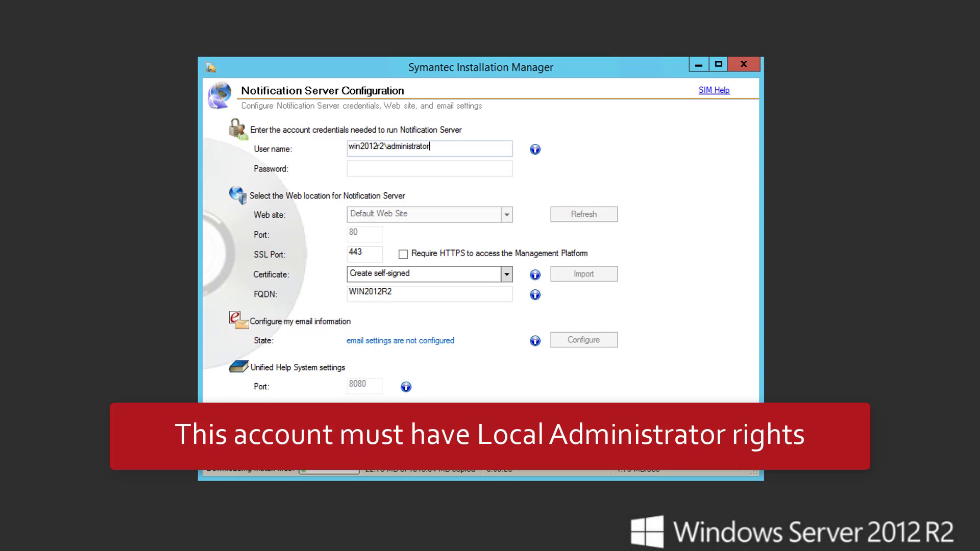
key(Tab)
text(*********)
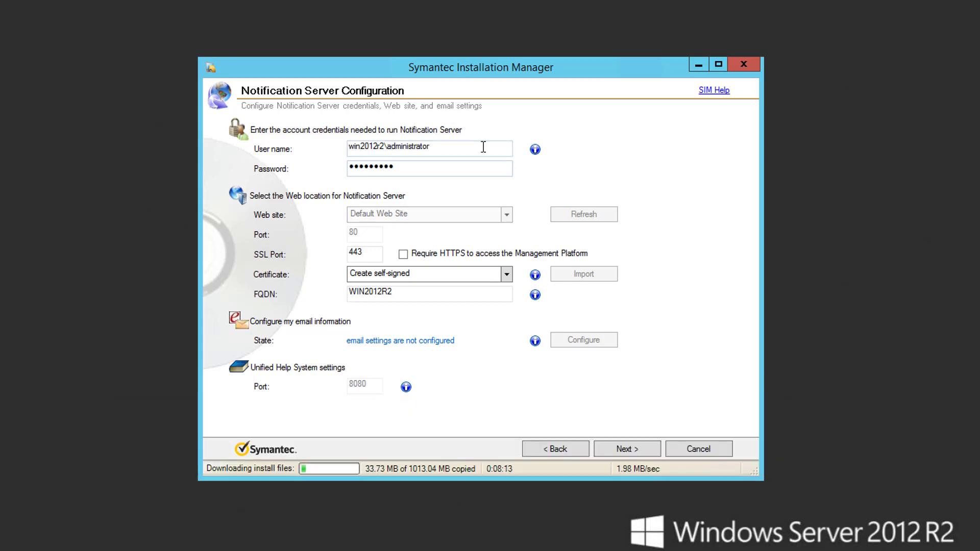
click(641, 448)
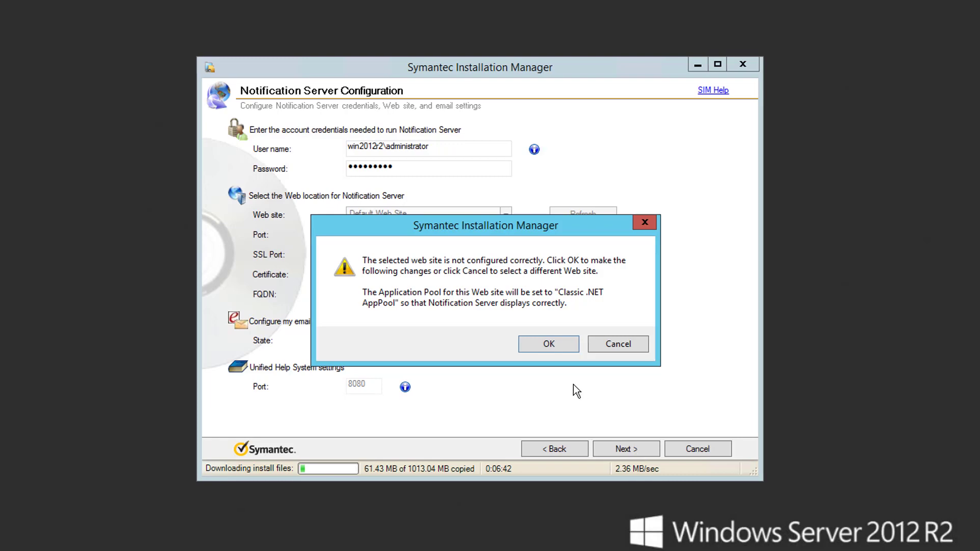
click(544, 347)
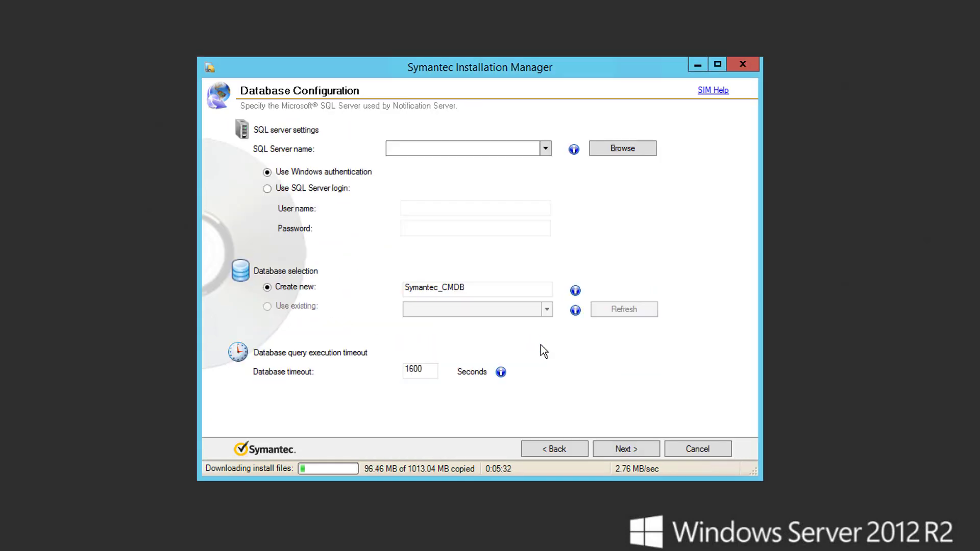
- Set the SQL Server name to WIN2012R2\VSRMS and name the new database VSR-MS
click(649, 149)
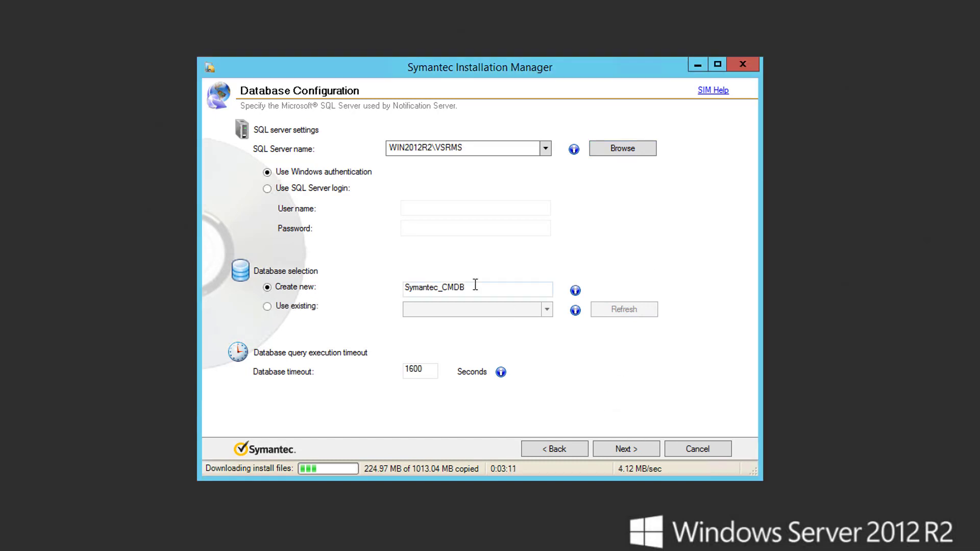
double_click(446, 288)
text(VSR-MS)
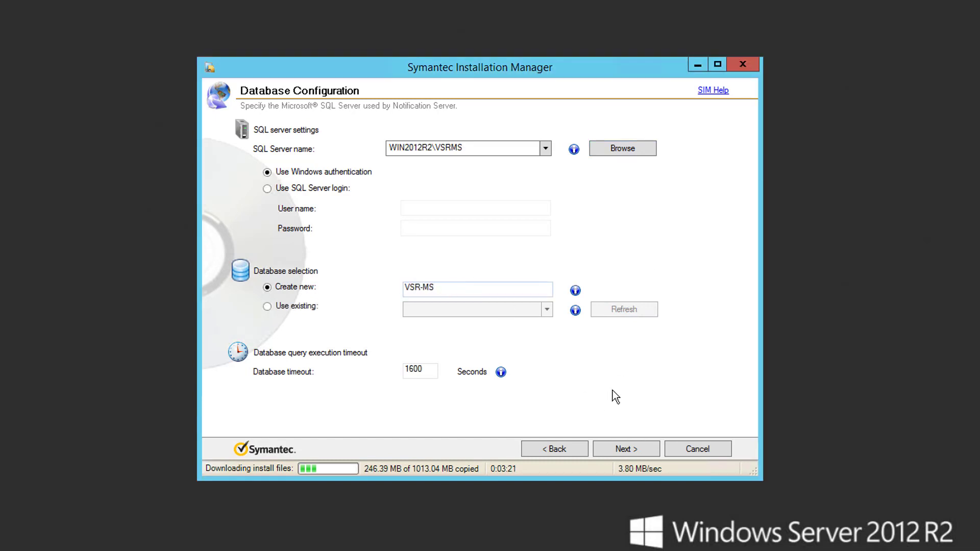
- Accept the database configuration and begin installing Symantec Management Platform 8.1 and 8.1 RU5
click(644, 445)
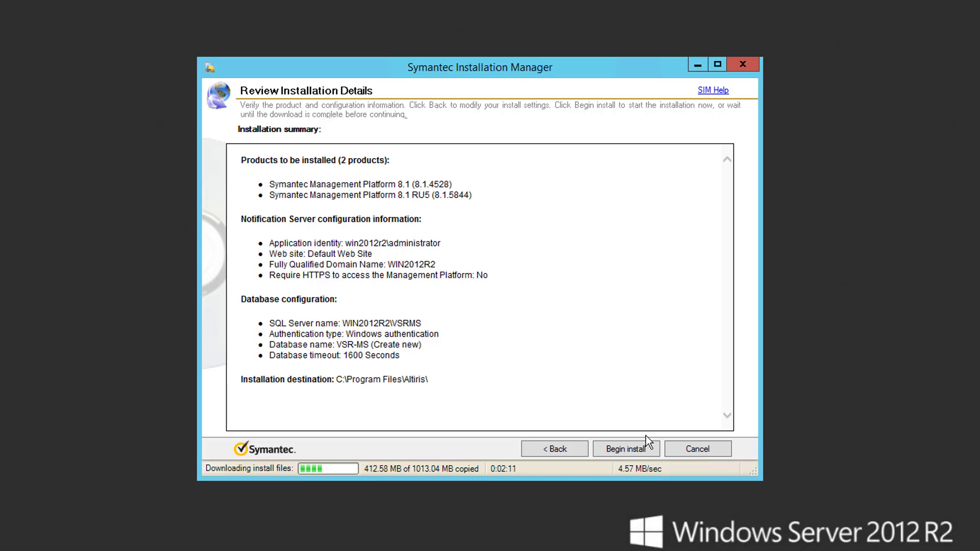
click(647, 448)
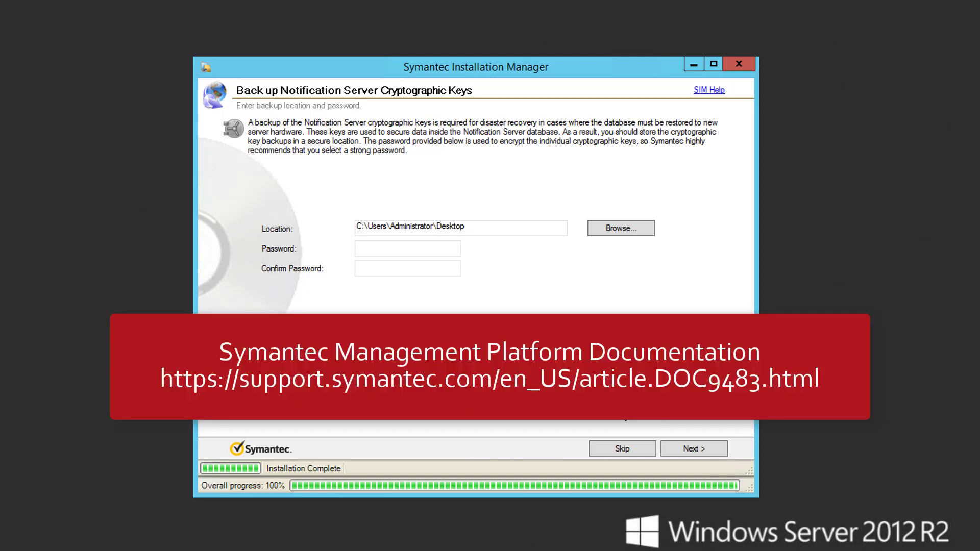
- Skip the Notification Server cryptographic key backup and finish the installation without launching Symantec Management Console
click(625, 450)
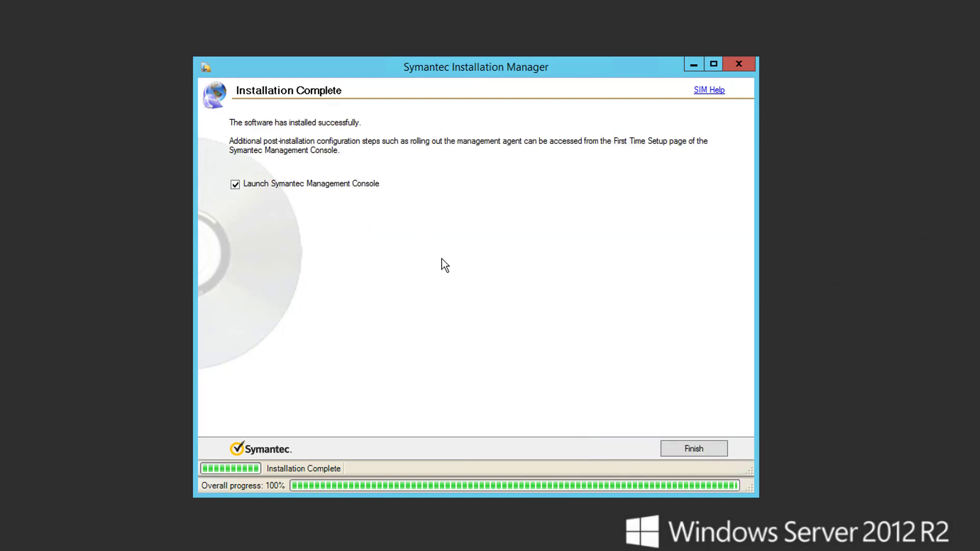
click(372, 185)
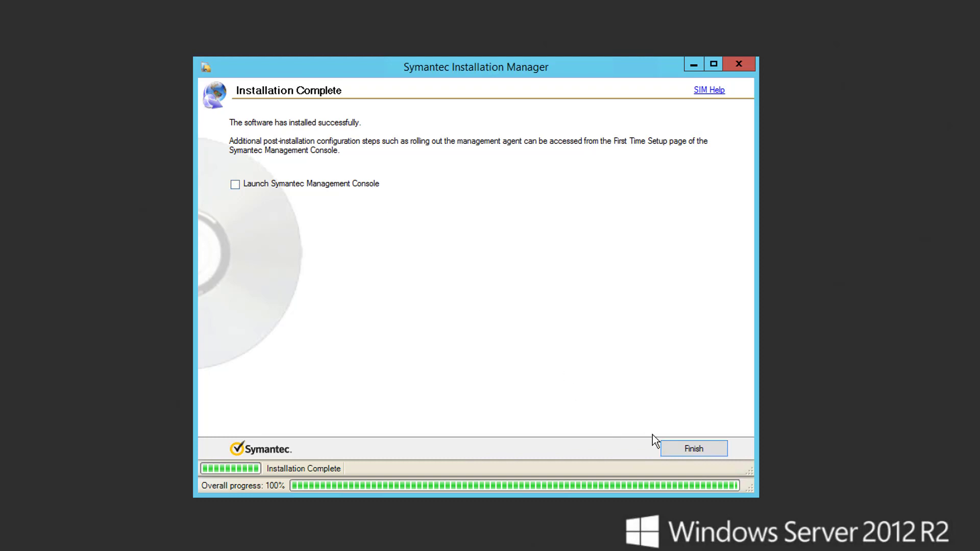
click(673, 452)
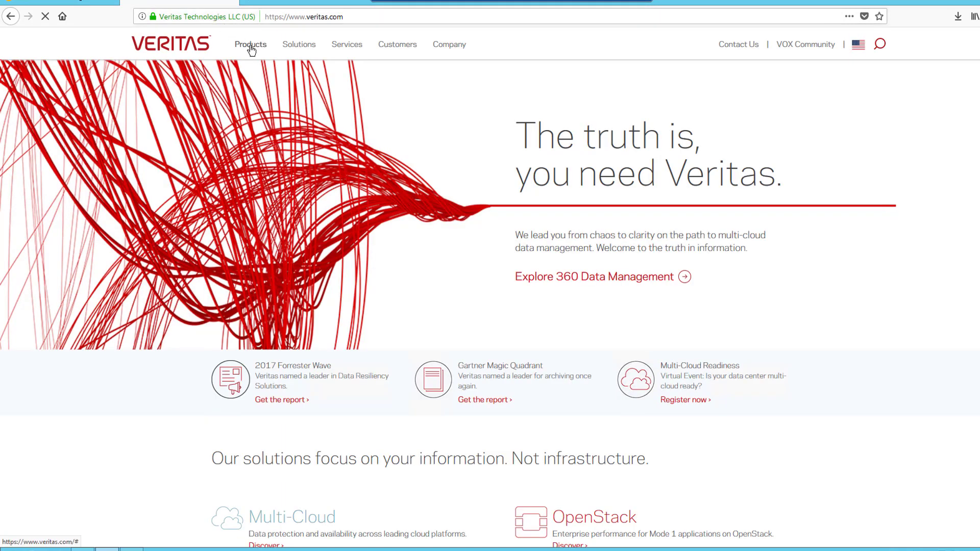
- In the web browser, download Veritas System Recovery Management Solution 18.0.0 from the System Recovery free 60-day trial on the Veritas site
click(250, 47)
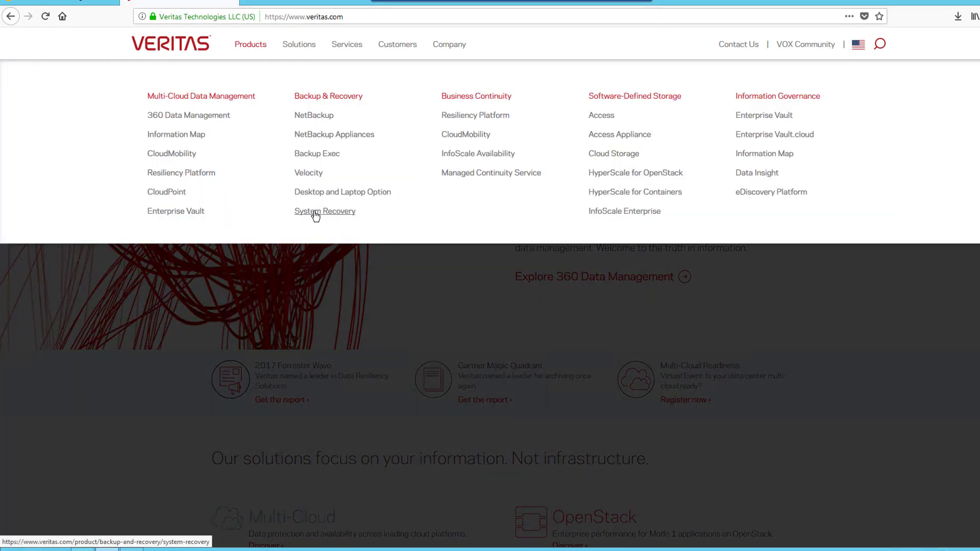
click(314, 211)
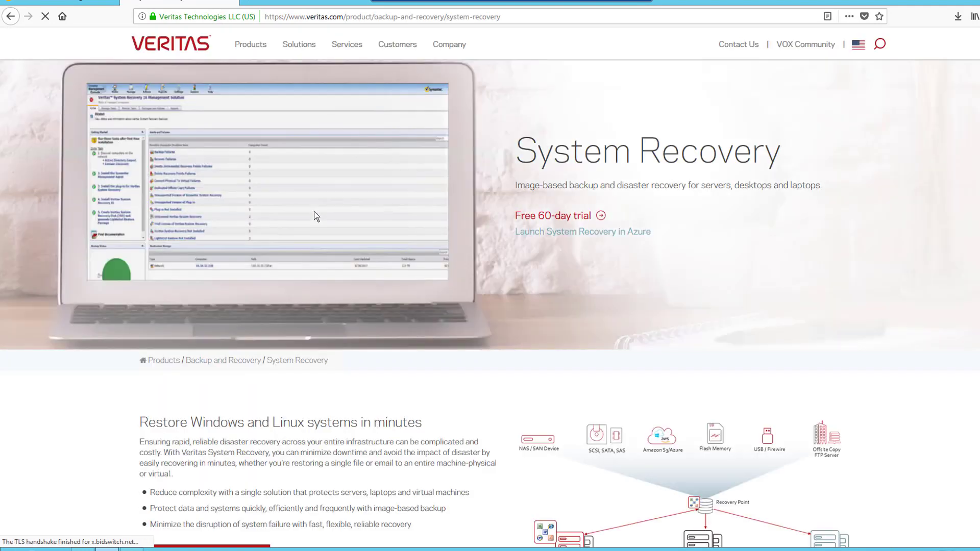
click(556, 217)
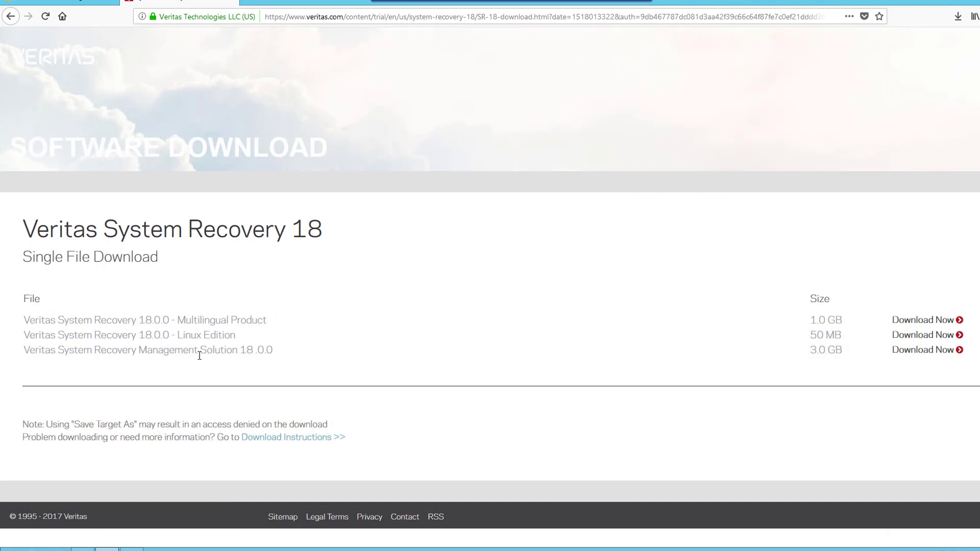
click(929, 356)
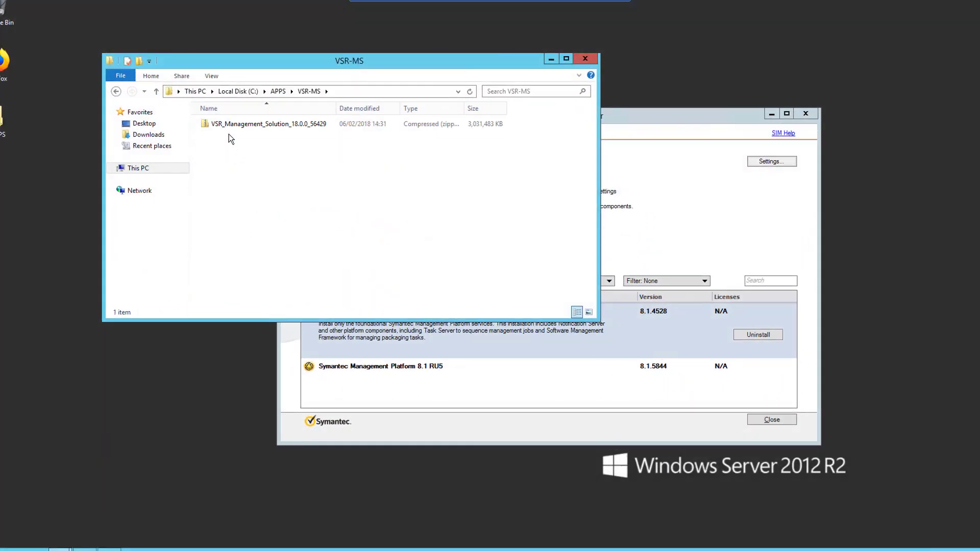
- In File Explorer, extract the VSR_Management_Solution_18.0.0_56429 archive into C:\APPS\VSR-MS without showing the extracted files, and put the folder window away
right_click(228, 123)
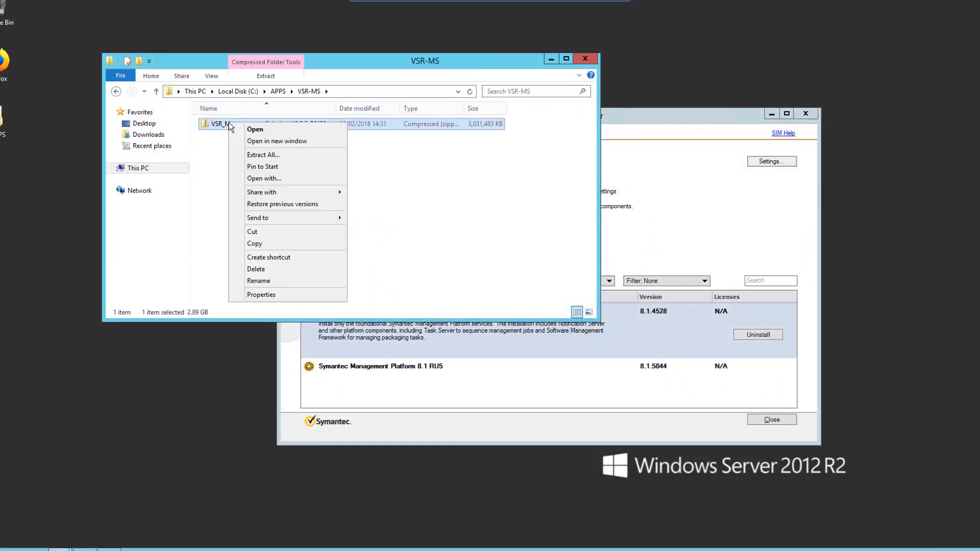
click(283, 153)
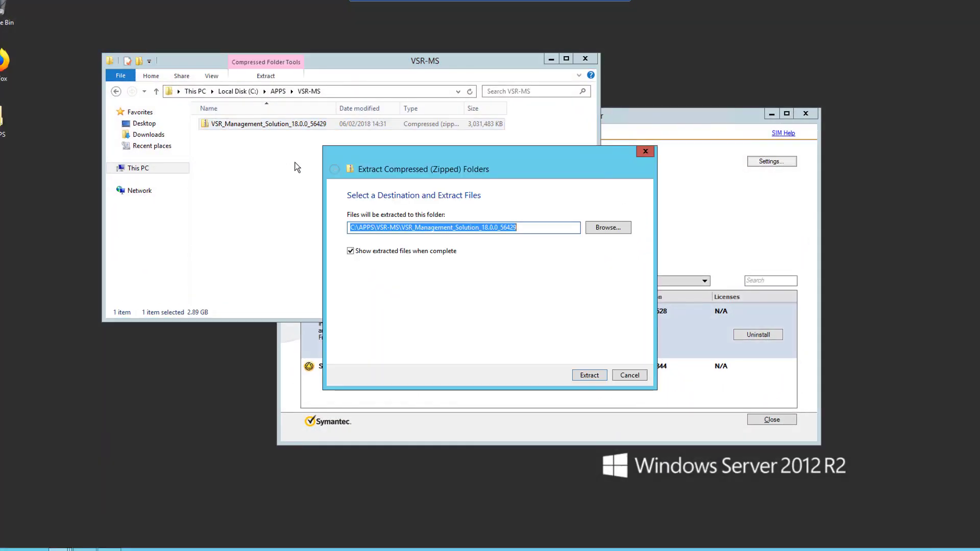
click(350, 251)
click(590, 375)
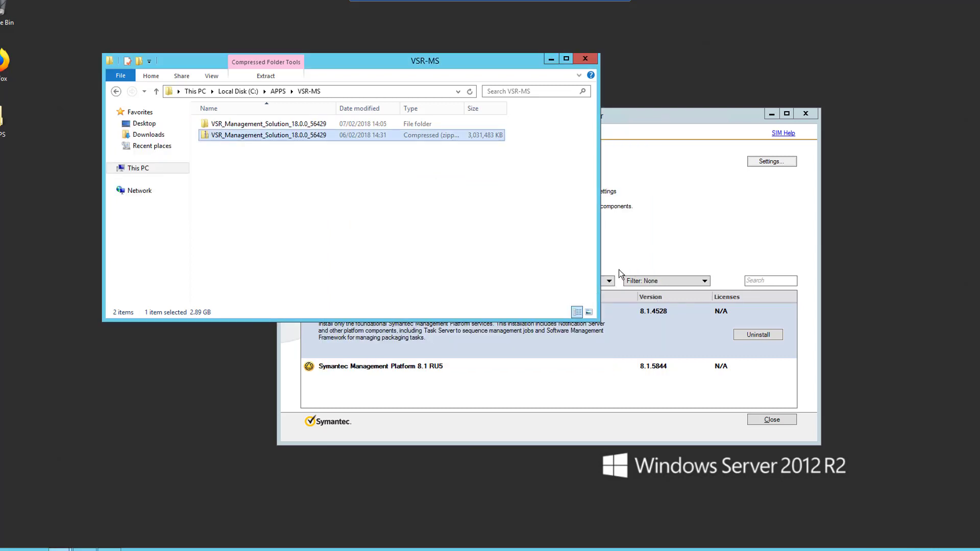
click(550, 58)
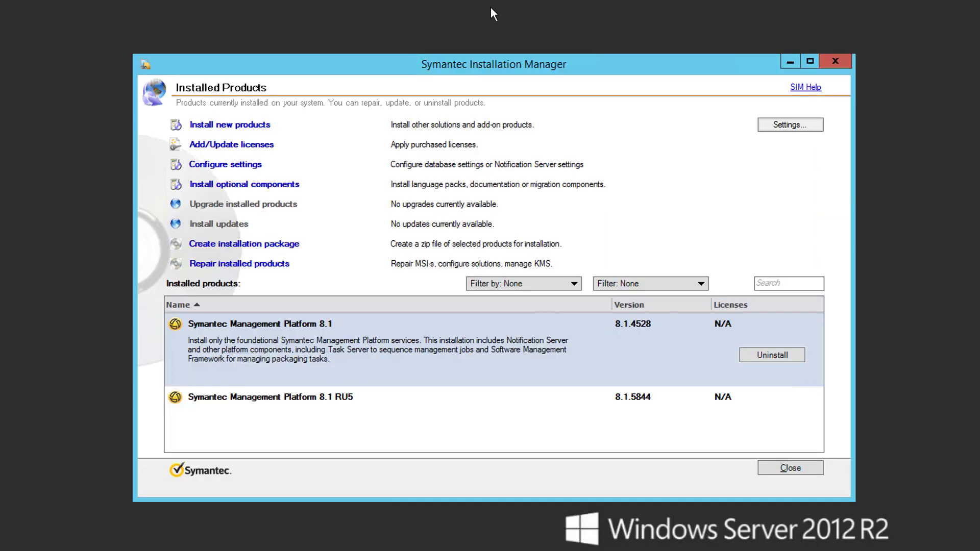
- In Symantec Installation Manager's settings, start a new product listing using Veritas_SSR.pl from C:\APPS\VSR-MS\VSR_Management_Solution_18.0.0_56429
click(808, 121)
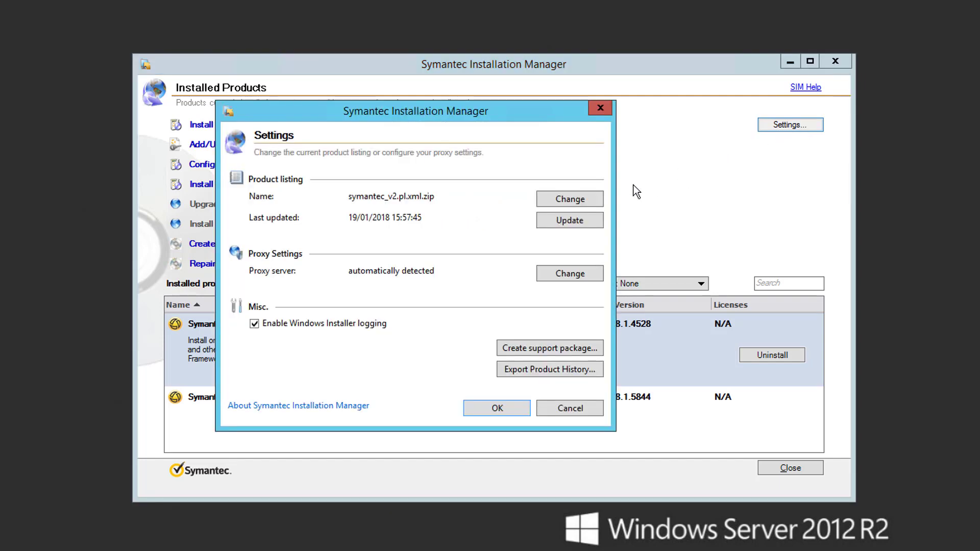
click(592, 197)
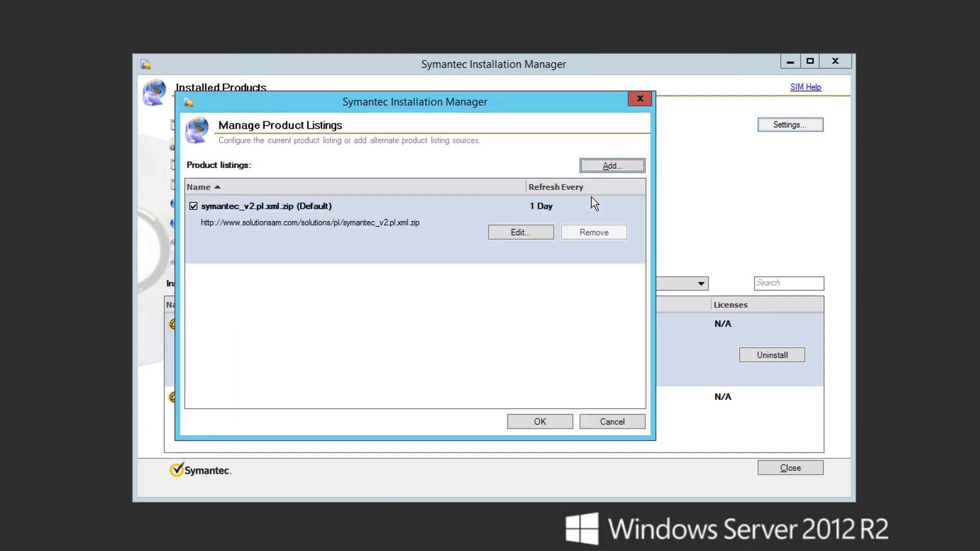
click(629, 167)
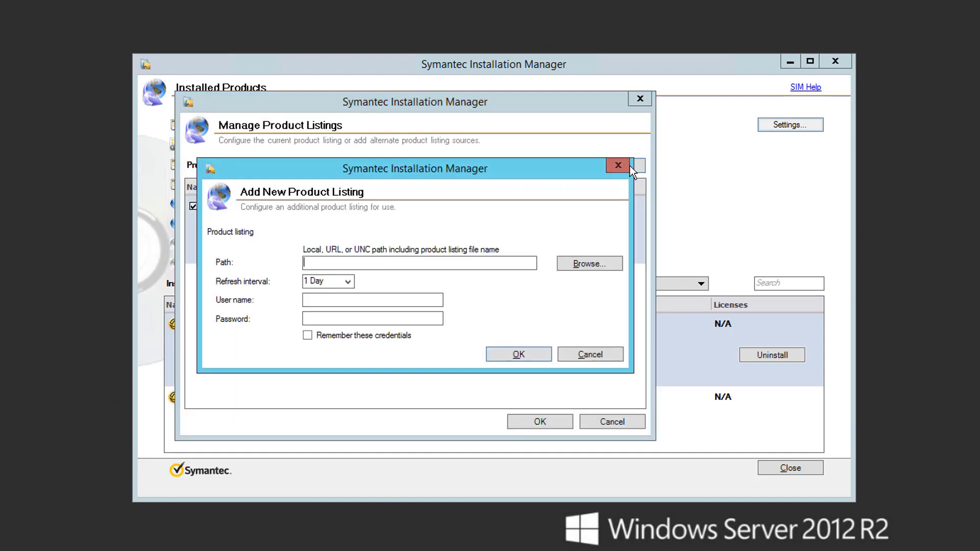
click(605, 264)
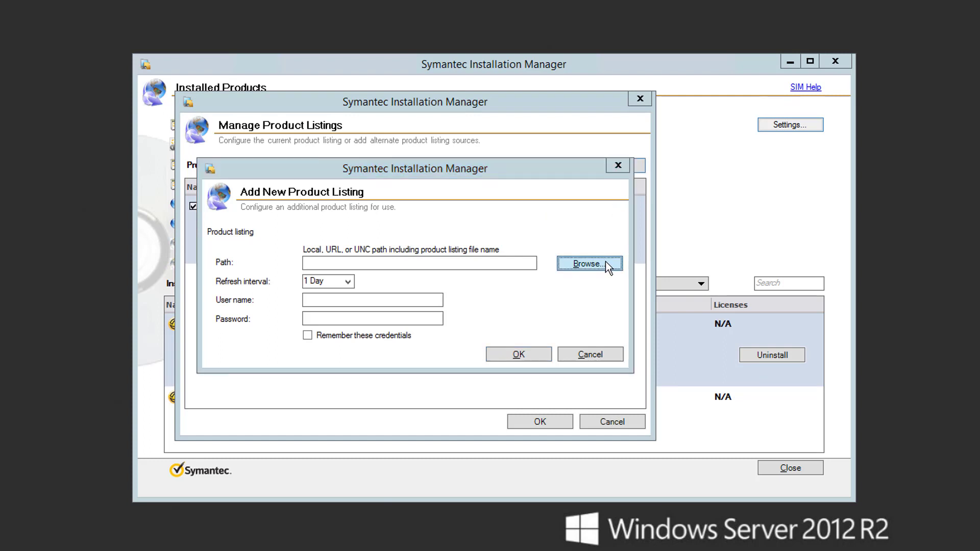
click(293, 338)
double_click(535, 380)
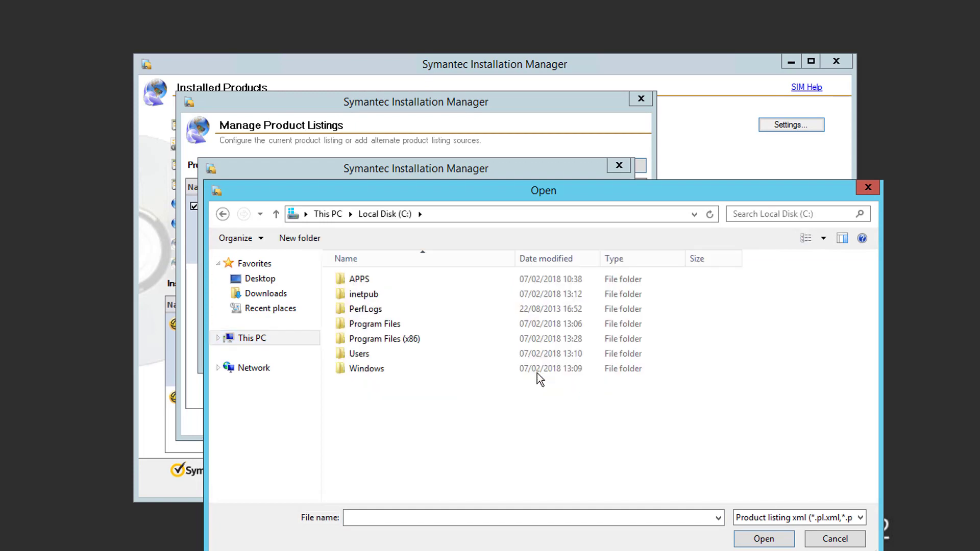
double_click(357, 278)
double_click(368, 308)
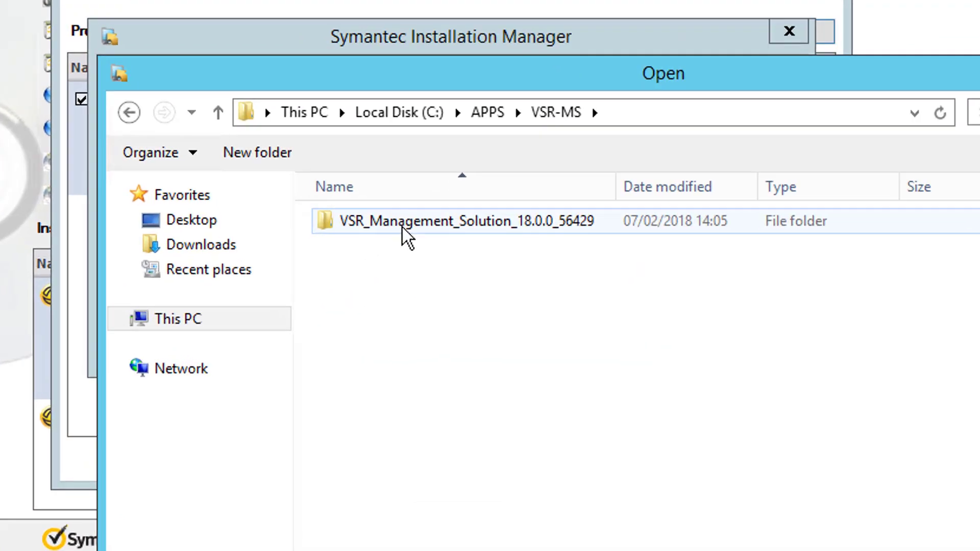
double_click(387, 282)
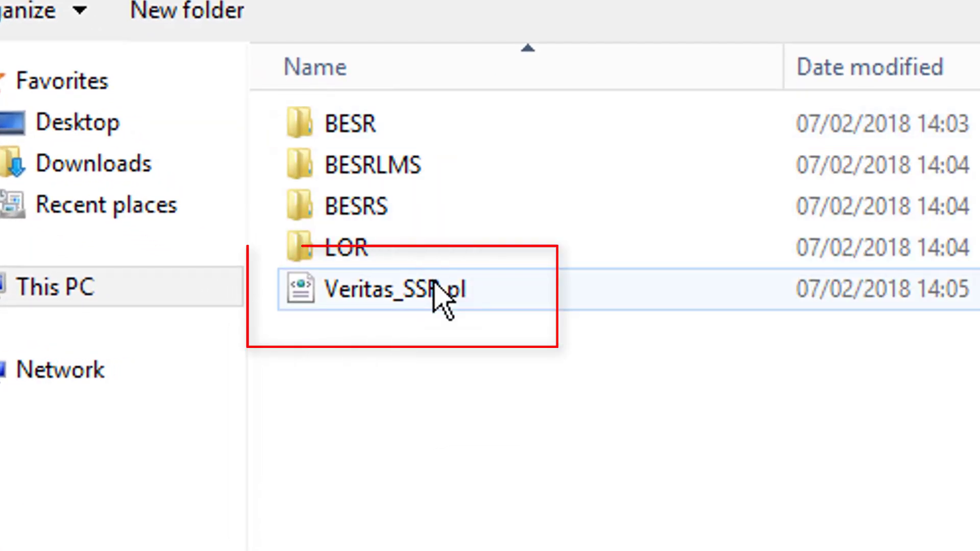
click(437, 284)
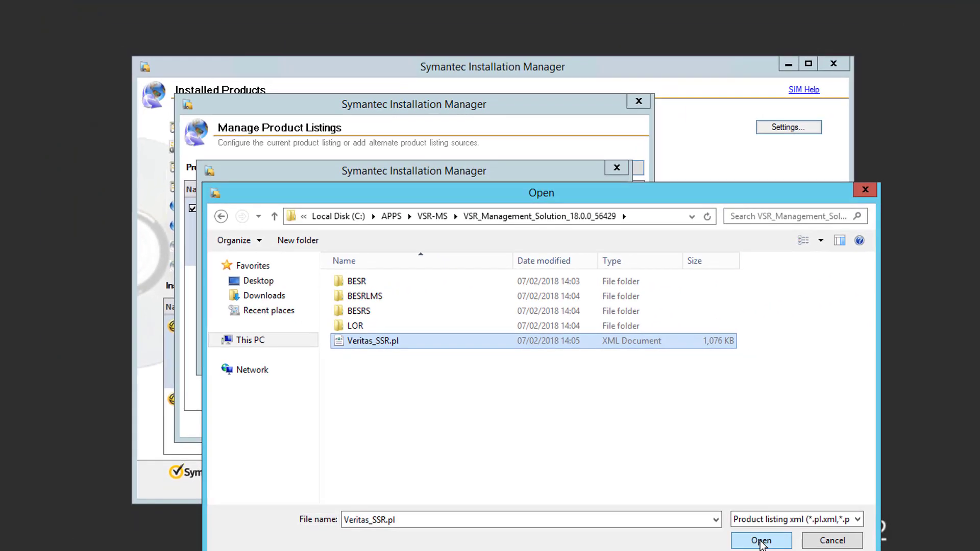
click(754, 534)
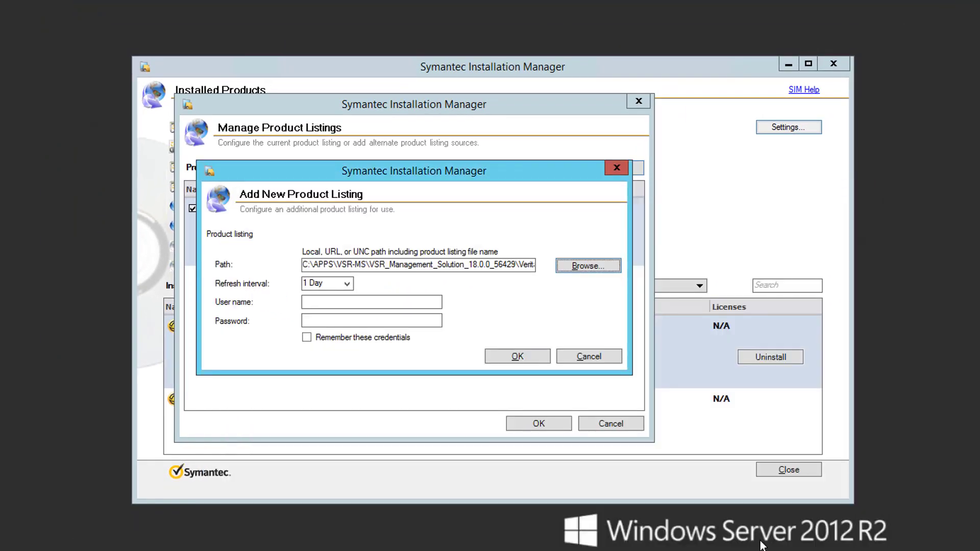
- Add the product listing, accept its non-Symantec Veritas certificate, and apply Veritas as the current product listing
click(534, 357)
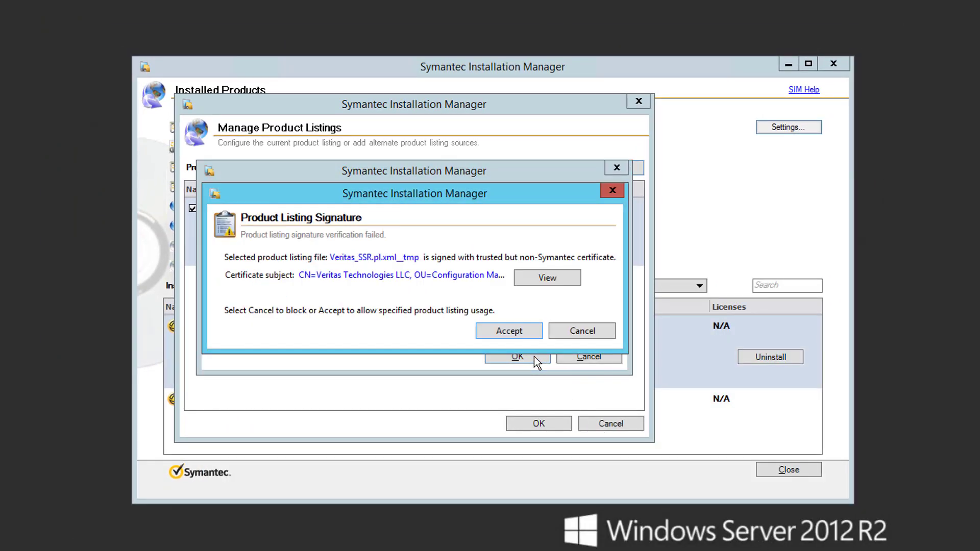
click(521, 332)
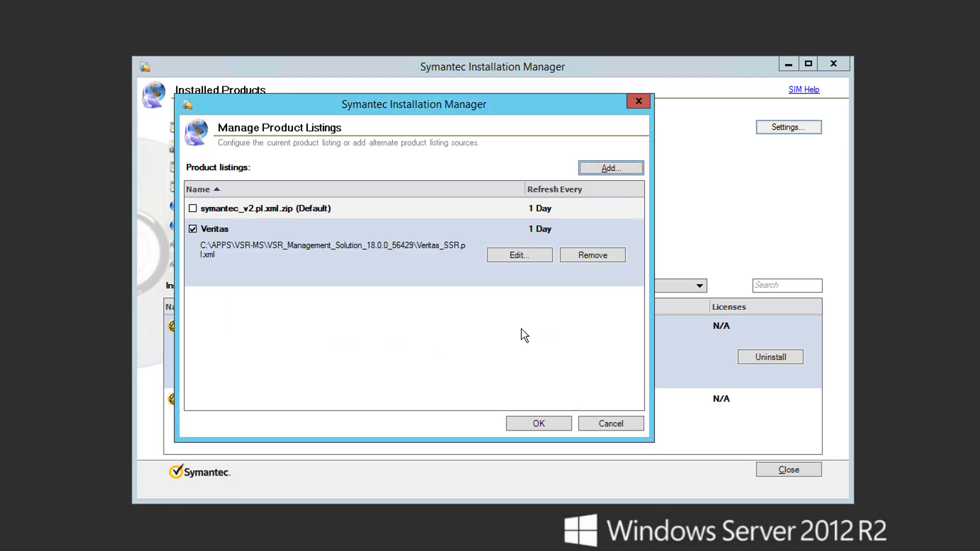
click(552, 424)
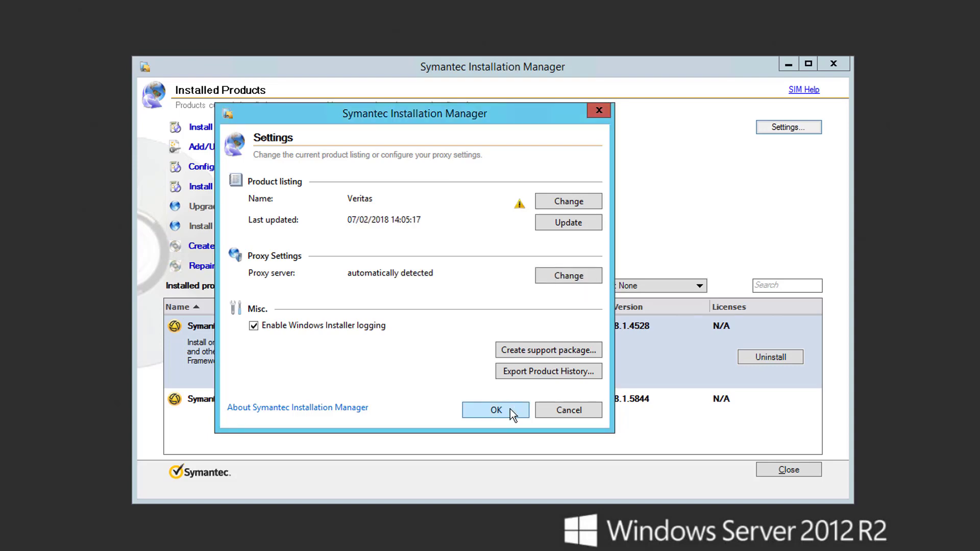
click(513, 414)
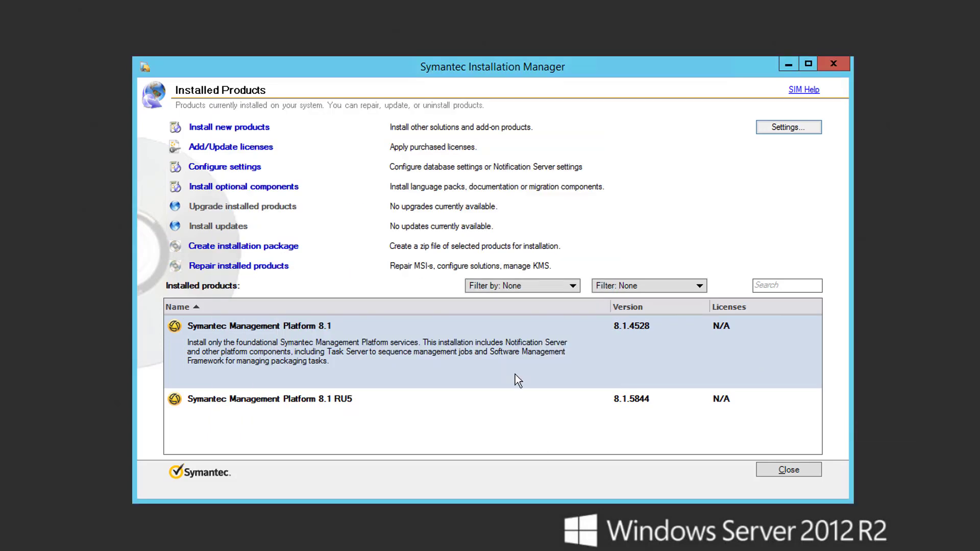
- Select the Veritas System Recovery 18 Management Solution, Linux Management Solution and Installer x64-x86 as new products to install
click(258, 130)
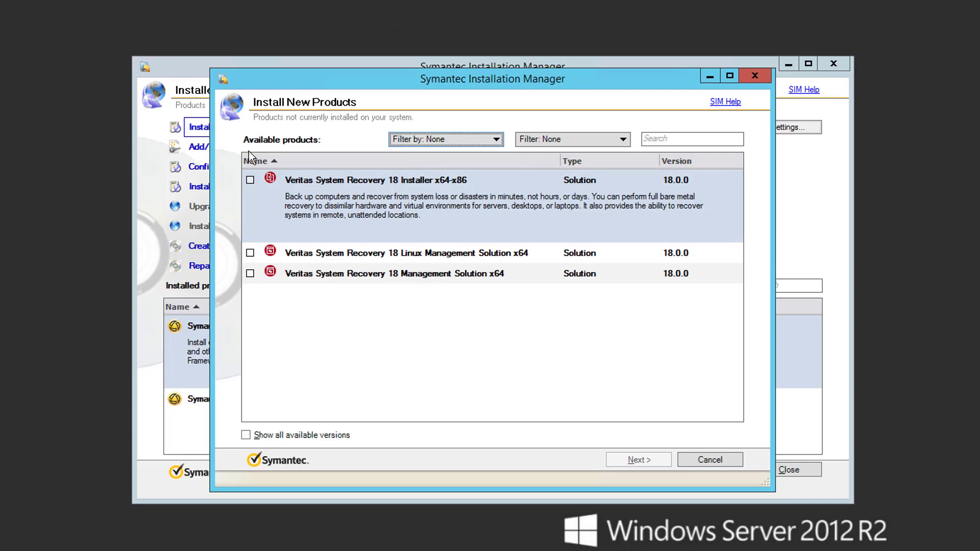
click(250, 274)
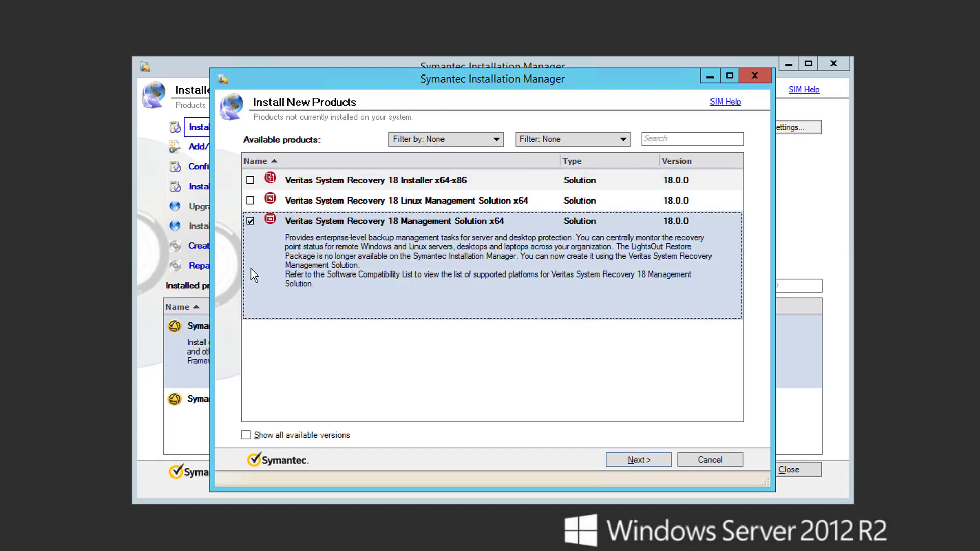
click(250, 201)
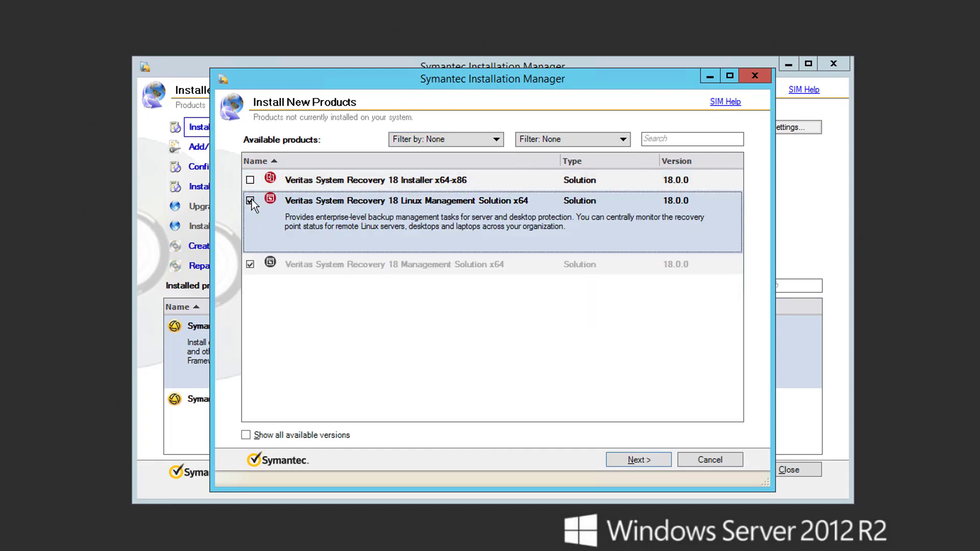
click(250, 179)
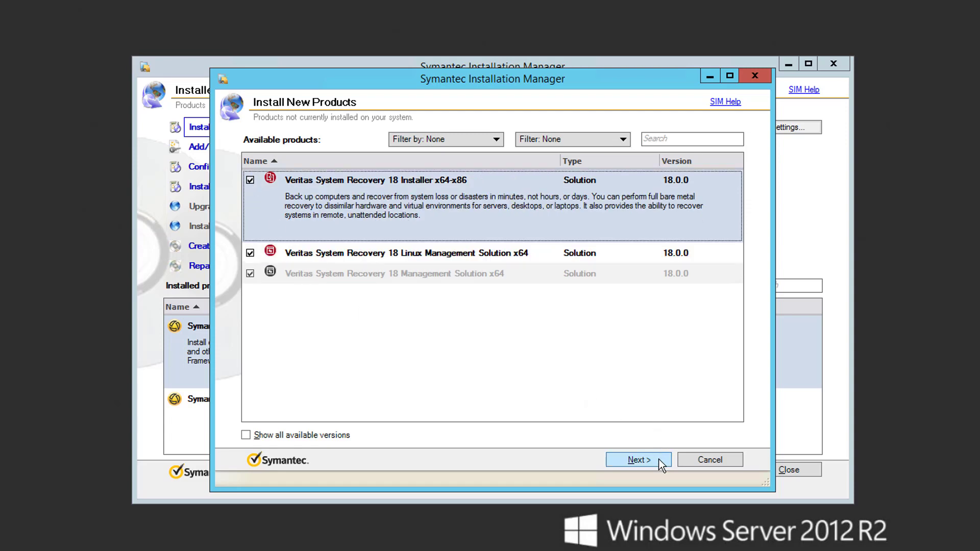
click(638, 460)
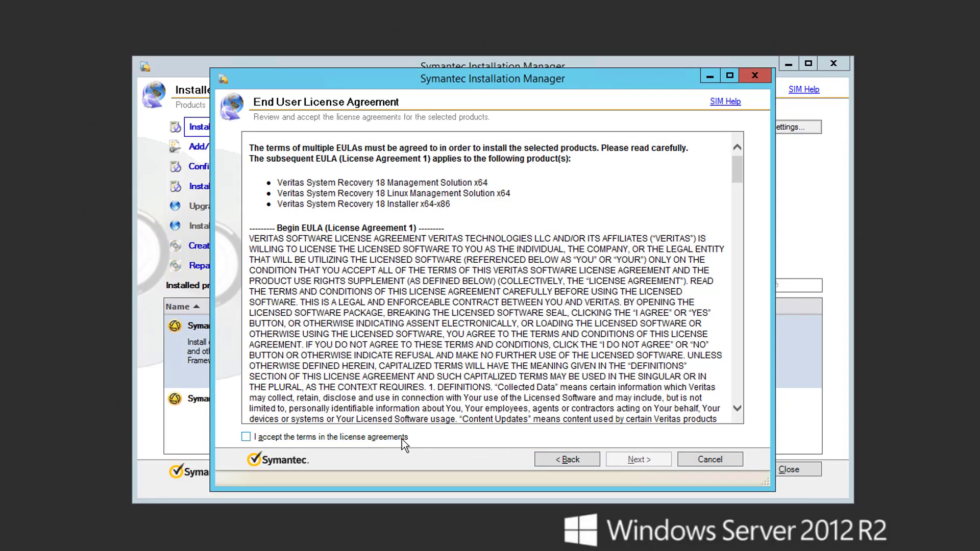
- Accept the license agreements, proceed past the readiness check and begin installing the three Veritas System Recovery 18 products
click(403, 438)
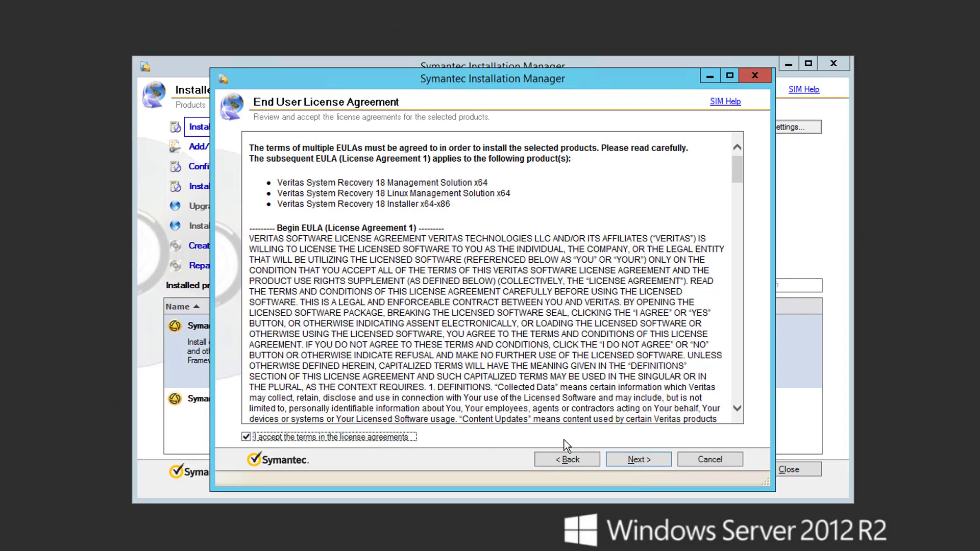
click(654, 459)
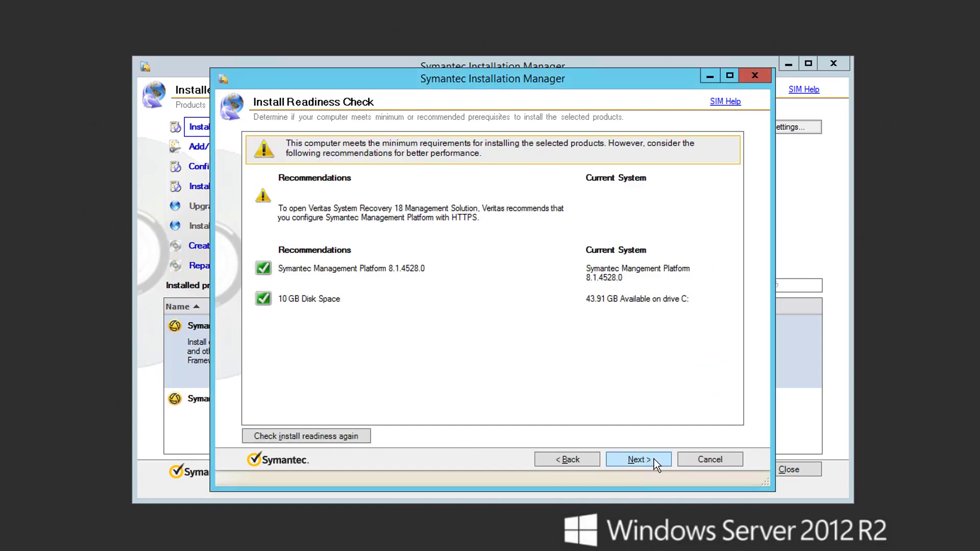
click(653, 459)
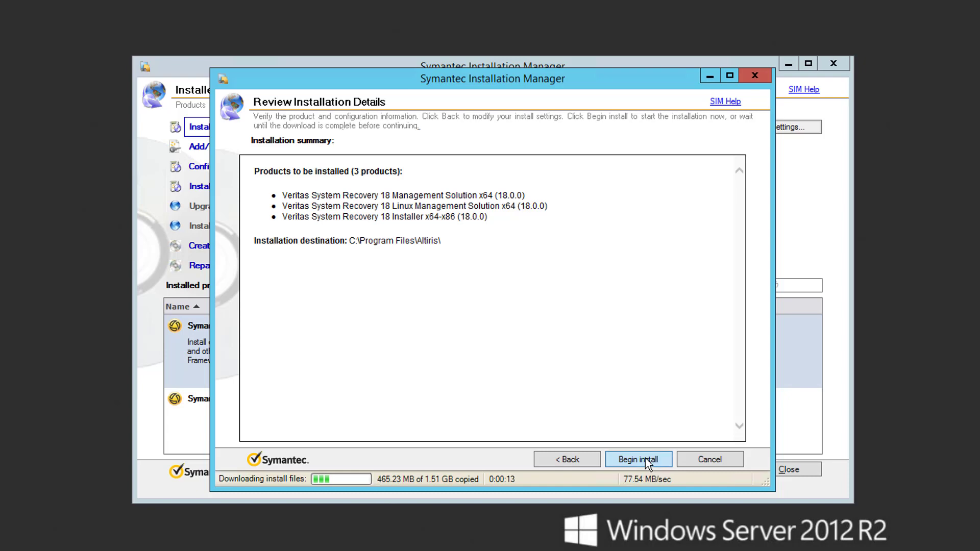
click(645, 457)
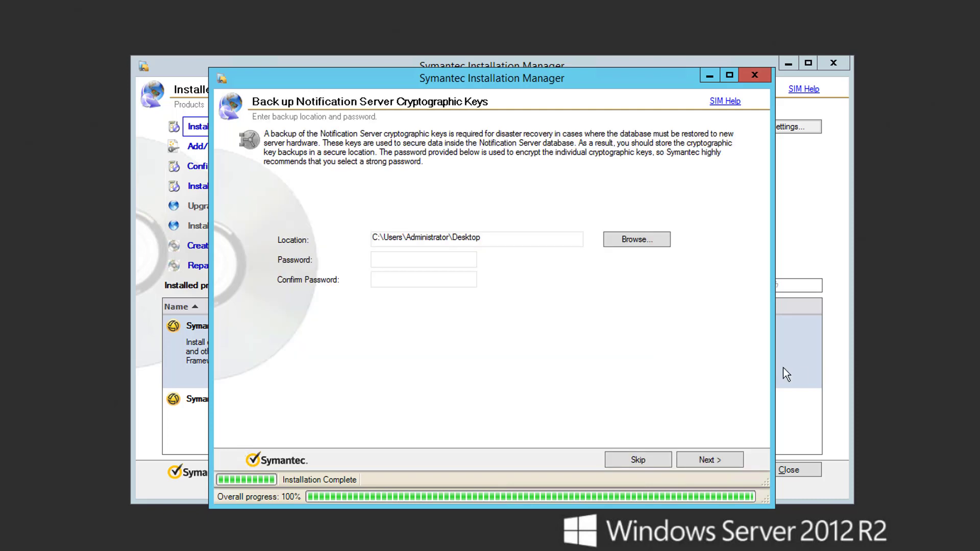
- Finish the installation without backing up the Notification Server cryptographic keys, and close Symantec Installation Manager after enlarging its installed products list
click(653, 460)
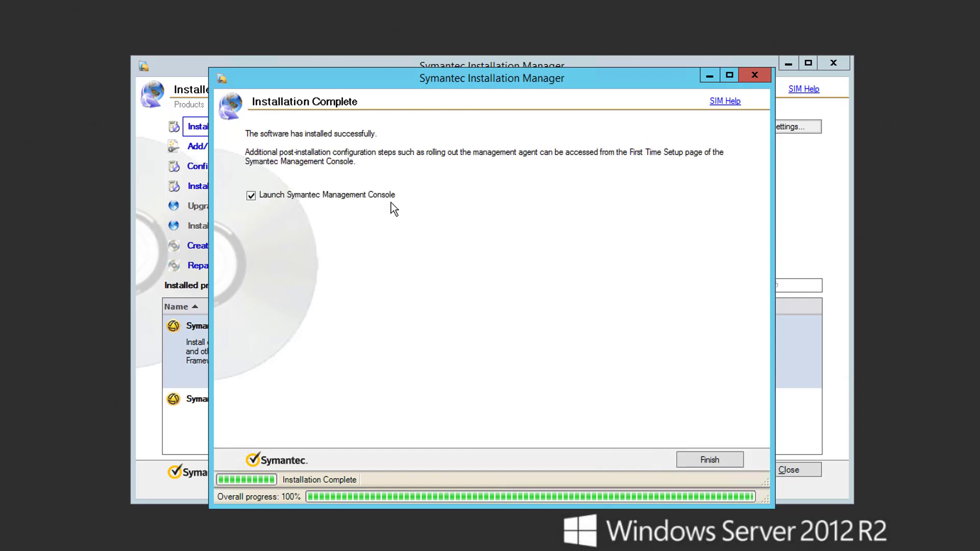
click(724, 460)
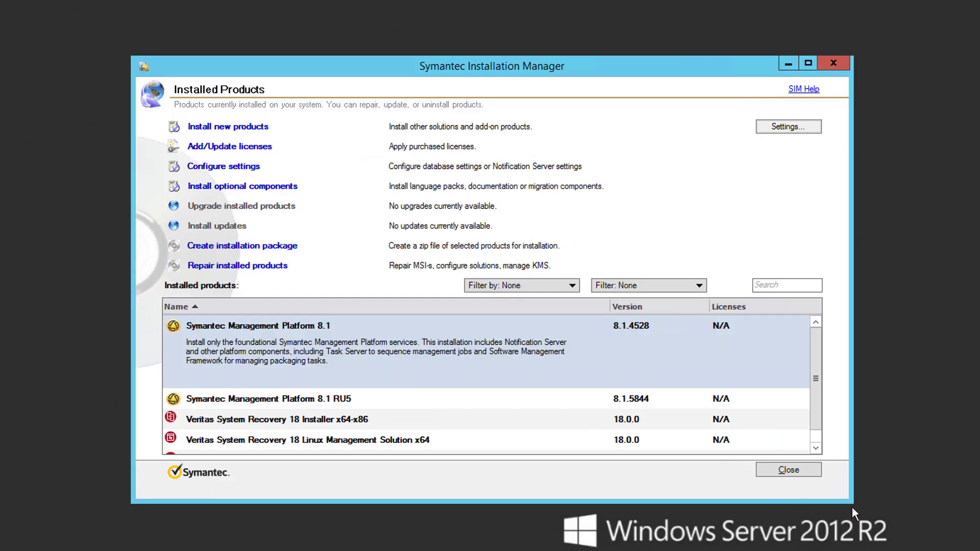
drag(852, 506, 892, 550)
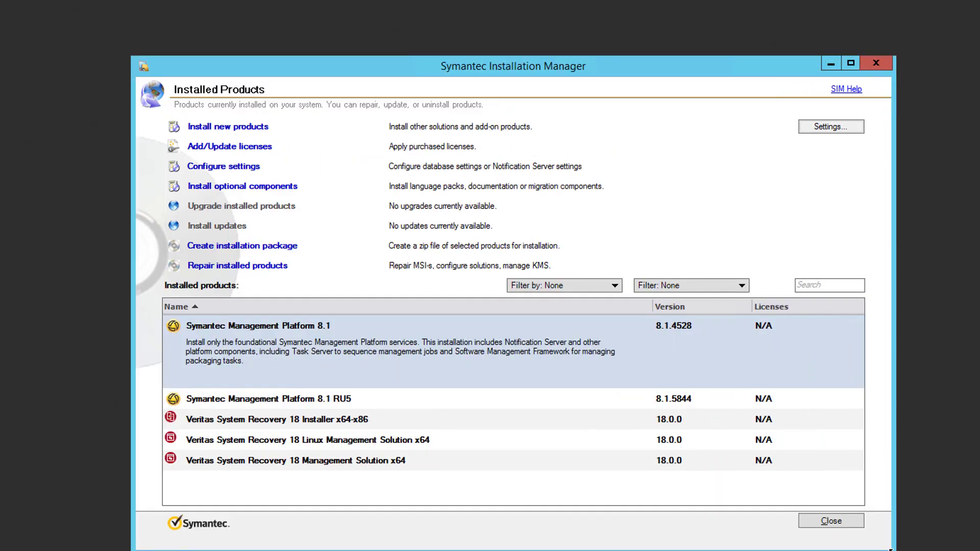
click(844, 521)
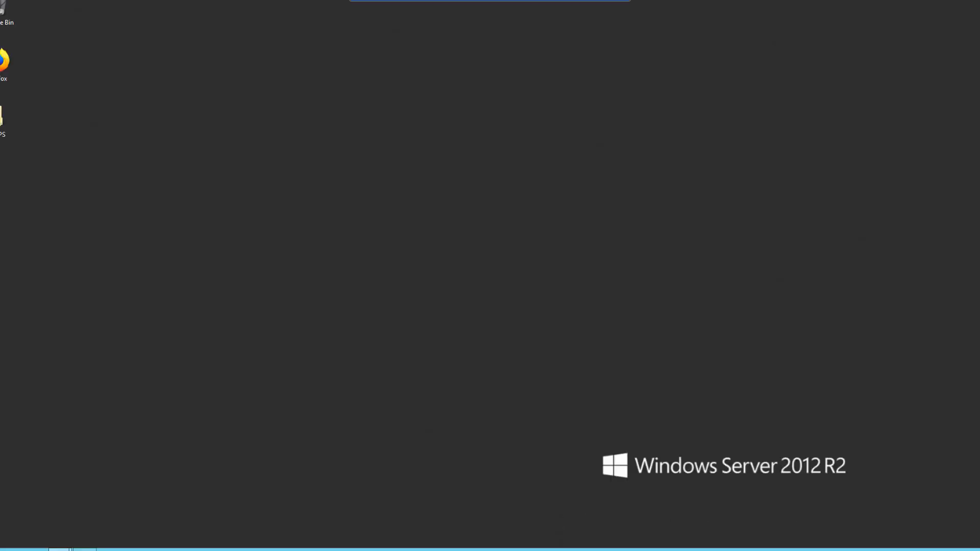
- Find Veritas System Recovery 18 Management Solution through the Windows Start screen search and launch it
key(super)
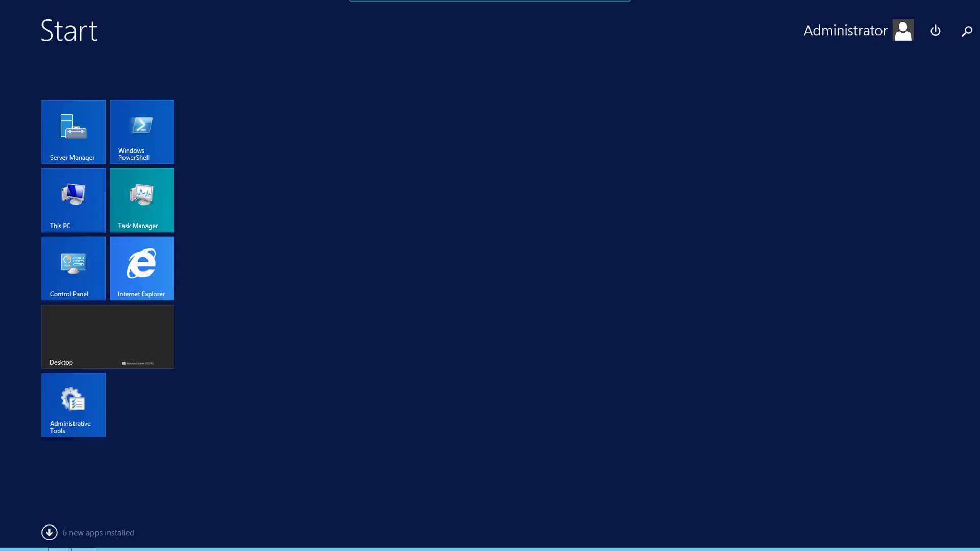
click(967, 31)
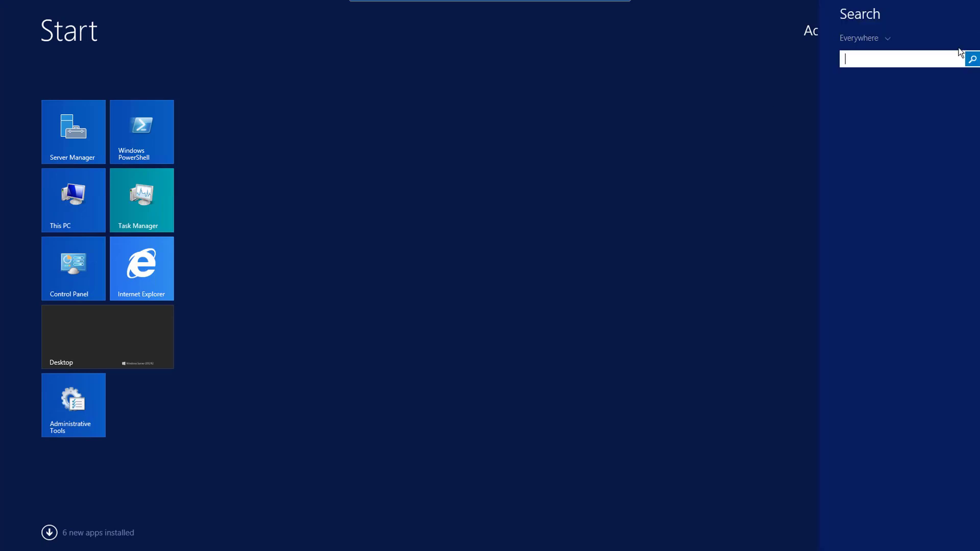
text(ve)
key(Down)
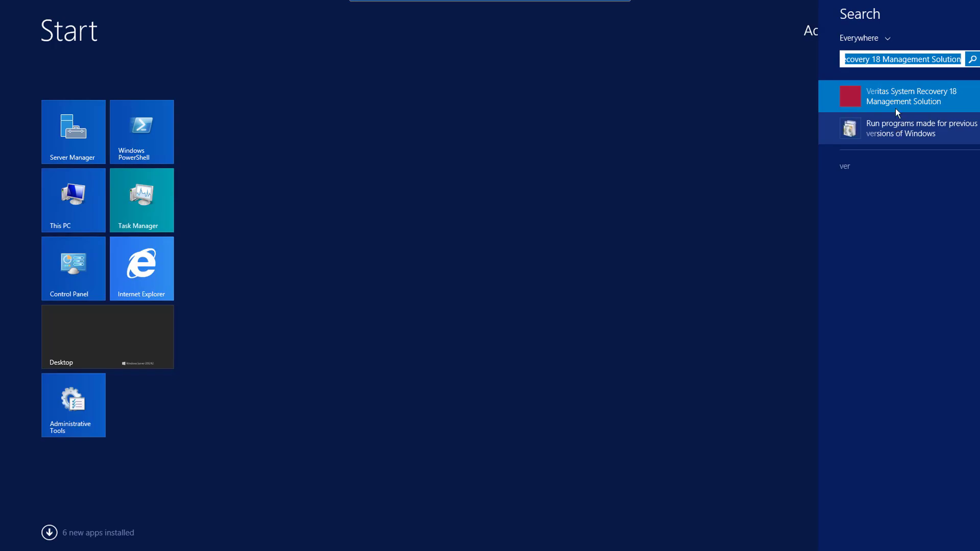
click(893, 100)
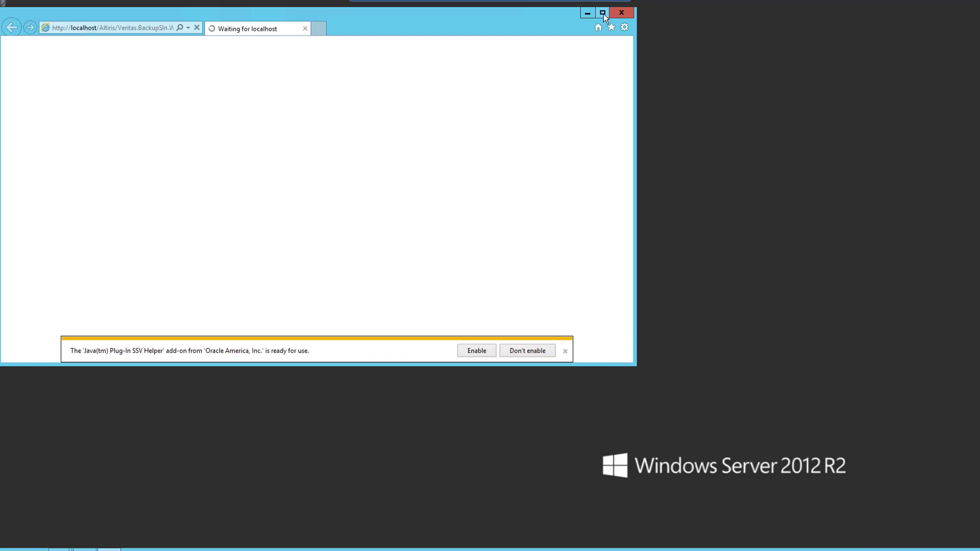
- Enable the Java(tm) Plug-In SSV Helper add-on in the maximized browser and allow Veritas System Recovery Management Solution to collect usage information
click(475, 351)
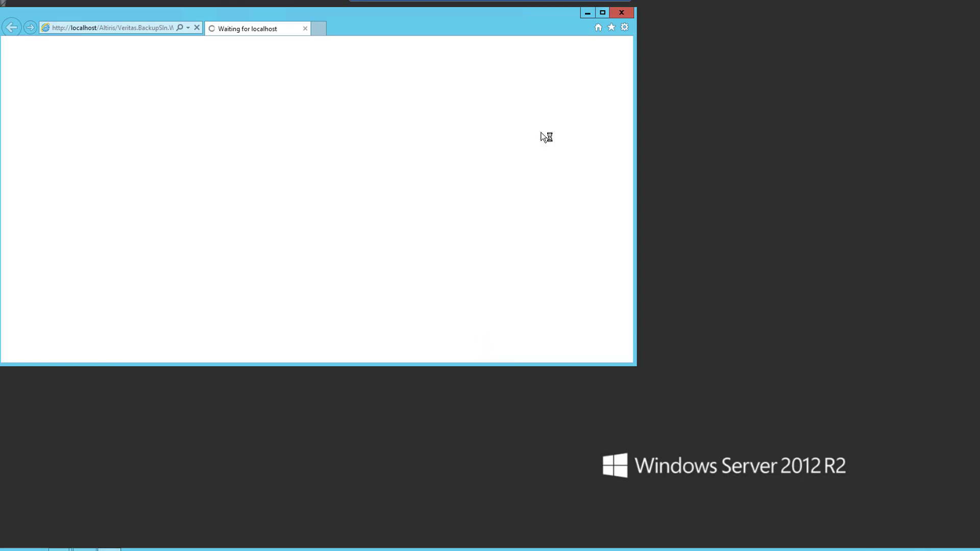
click(602, 12)
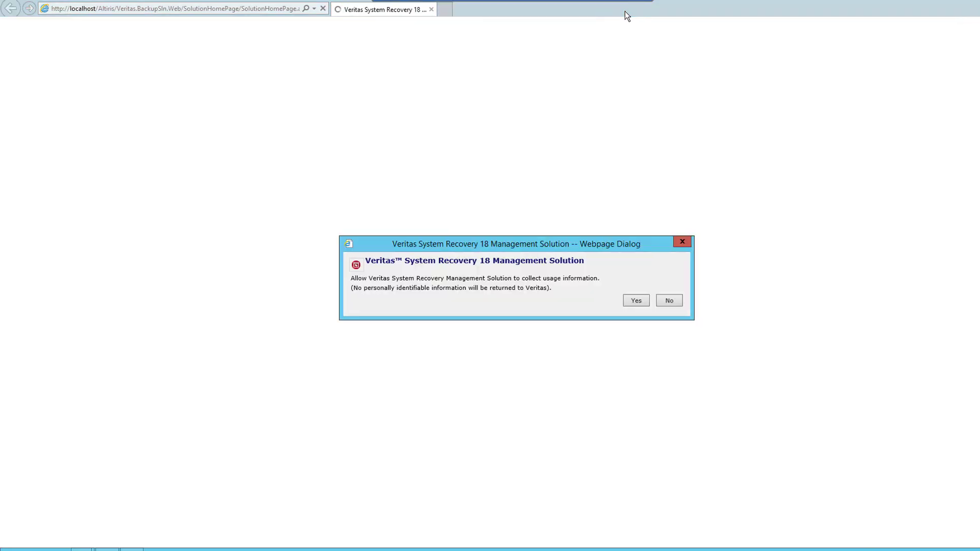
click(636, 300)
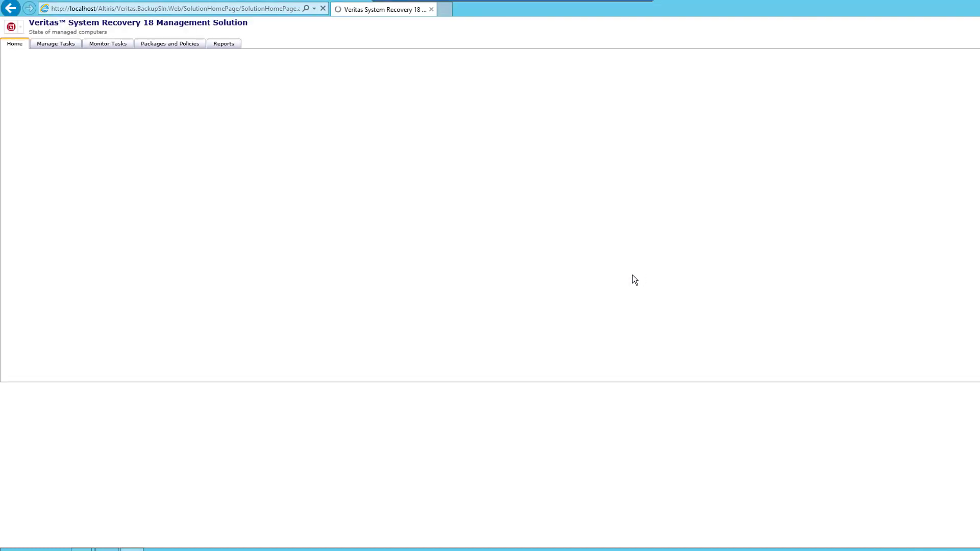